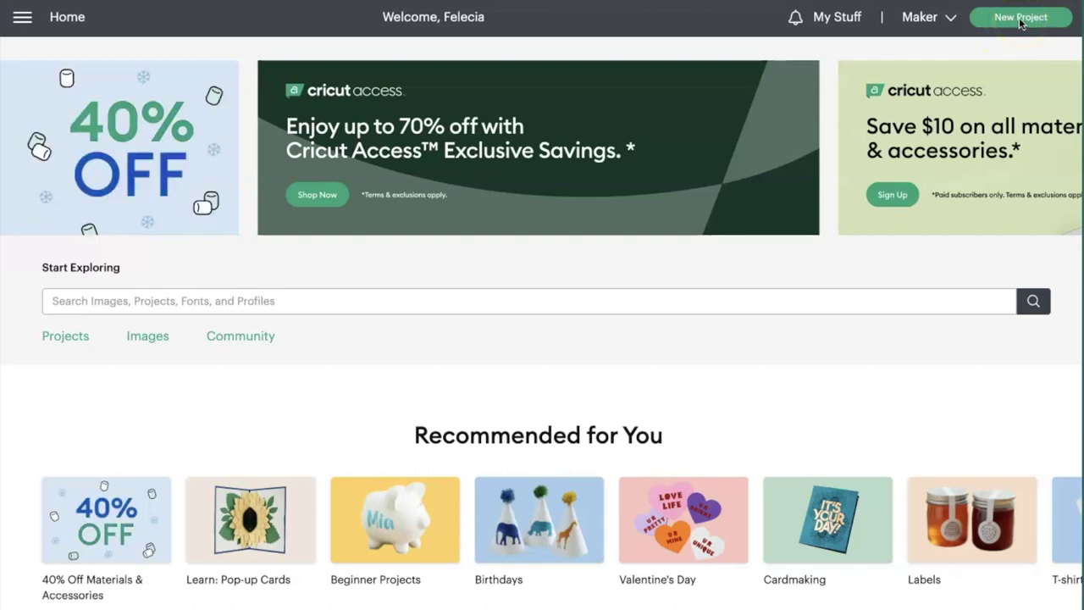
Start a new blank project from the Home page
{"action": "left_click", "coordinate": [1022, 20]}
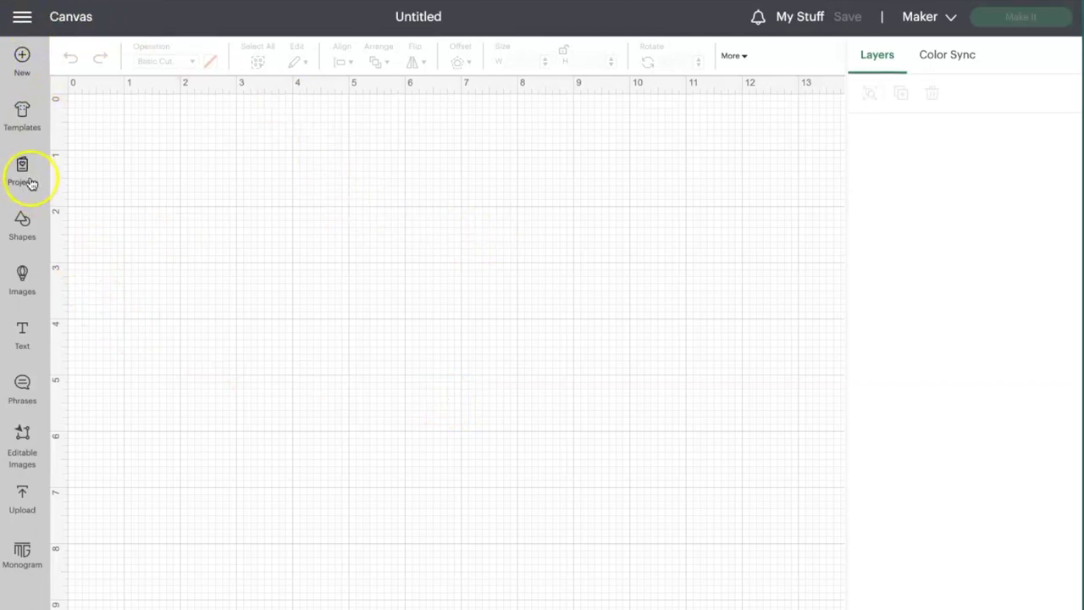
Open the Images library and scroll its filters to Star Wars licensed content
{"action": "left_click", "coordinate": [25, 275]}
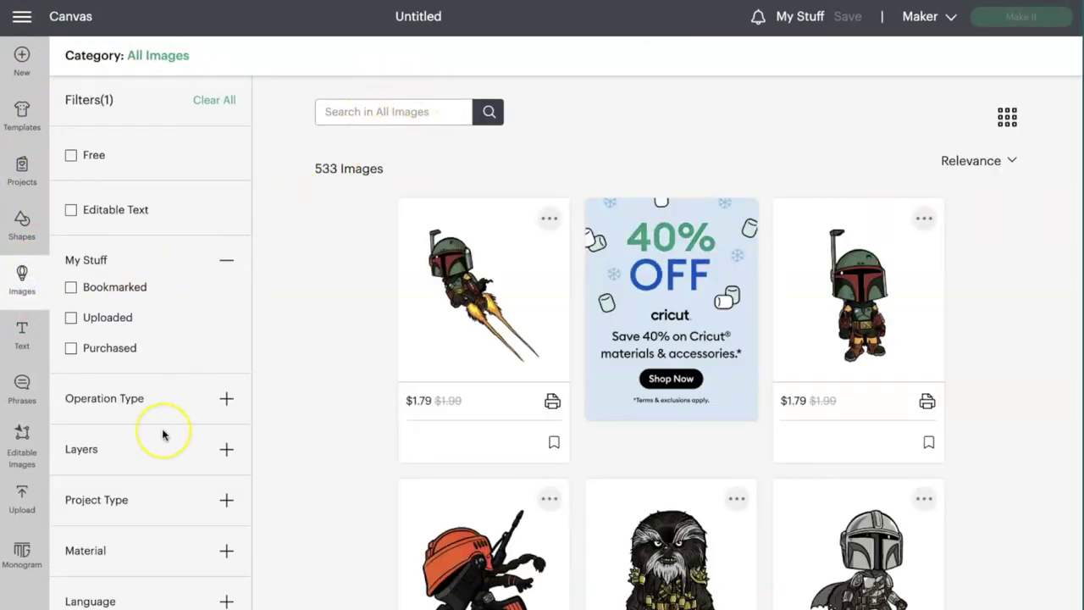
{"action": "scroll", "coordinate": [164, 433], "scroll_direction": "down", "scroll_amount": 3}
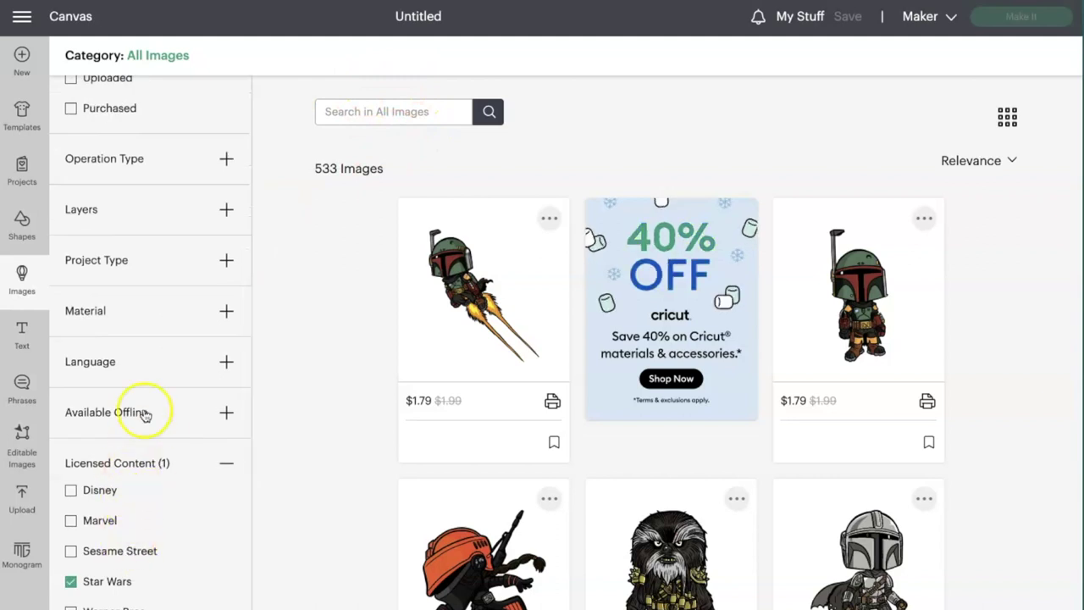
{"action": "scroll", "coordinate": [146, 413], "scroll_direction": "up", "scroll_amount": 3}
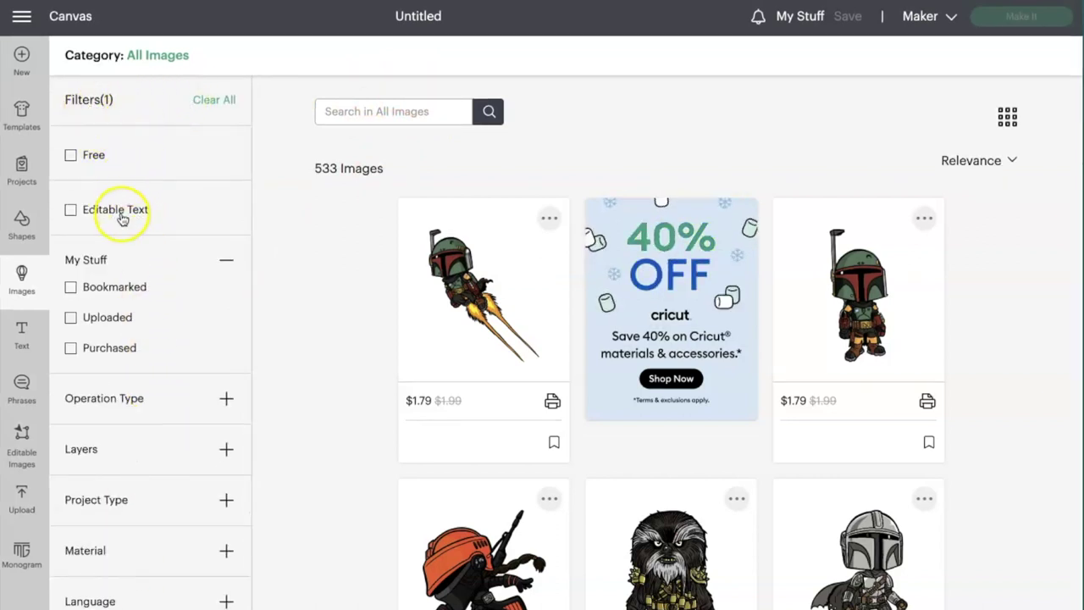
{"action": "scroll", "coordinate": [108, 460], "scroll_direction": "down", "scroll_amount": 3}
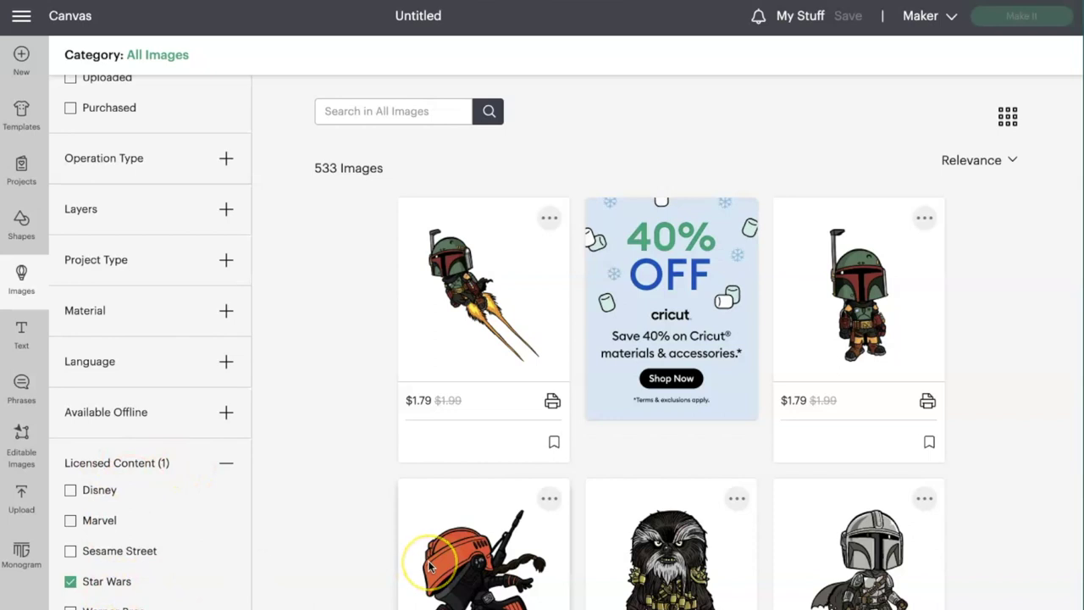
{"action": "scroll", "coordinate": [431, 566], "scroll_direction": "down", "scroll_amount": 1}
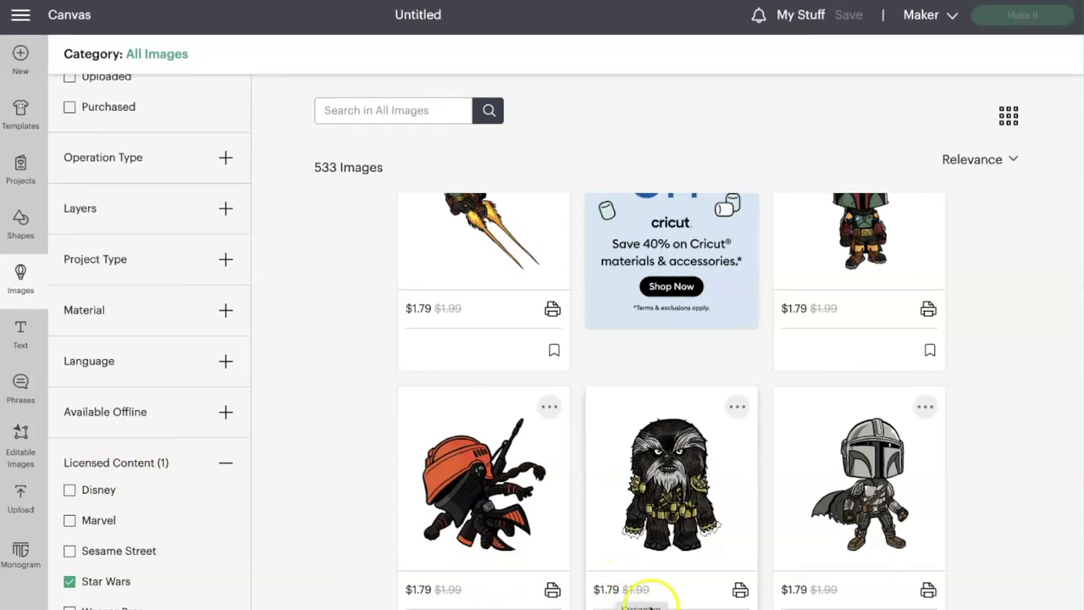
{"action": "left_click", "coordinate": [618, 590]}
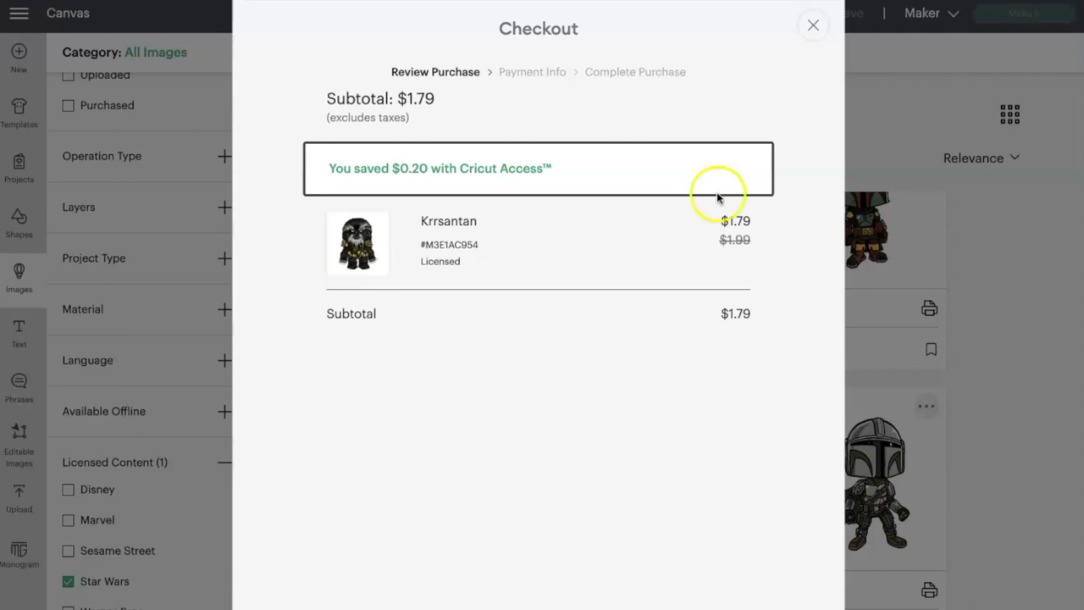
{"action": "left_click", "coordinate": [812, 26]}
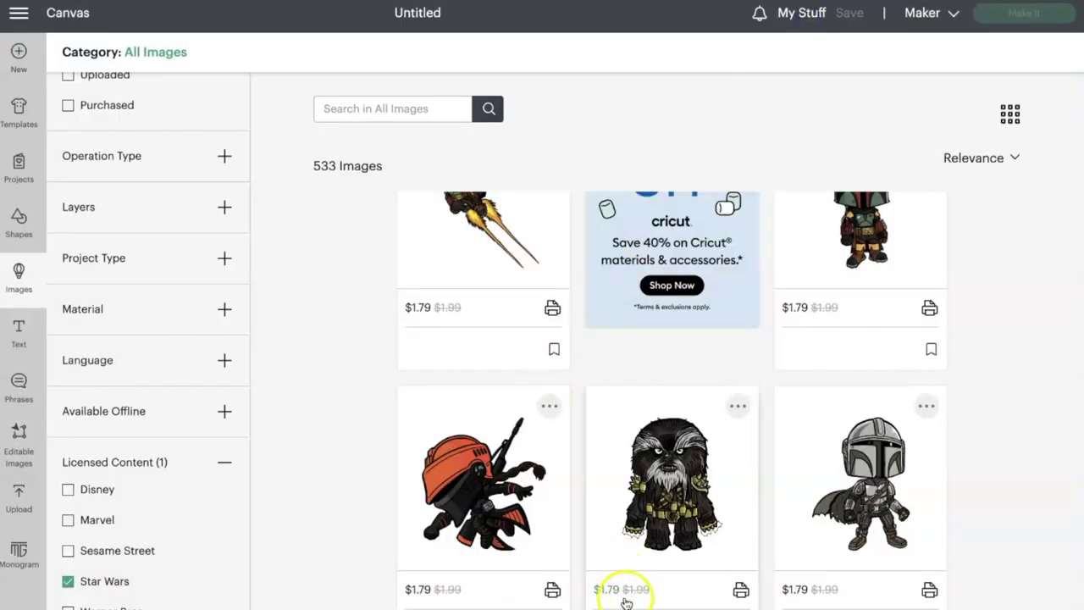
Add the Krrsantan image as a 3.013 × 4 in Print Then Cut layer
{"action": "left_click", "coordinate": [659, 403]}
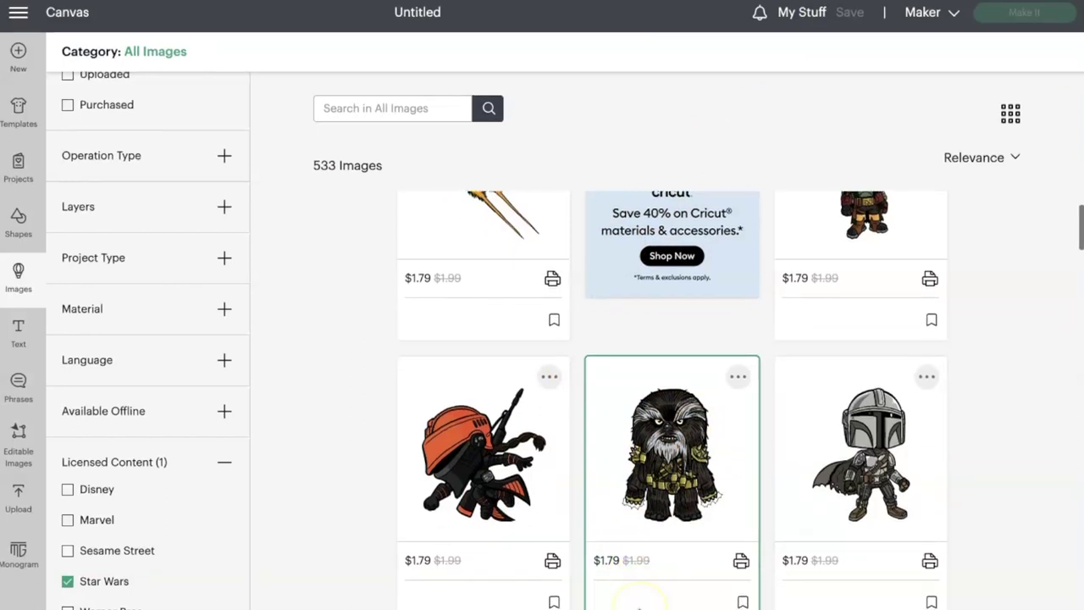
{"action": "scroll", "coordinate": [640, 593], "scroll_direction": "down", "scroll_amount": 8}
{"action": "scroll", "coordinate": [640, 602], "scroll_direction": "down", "scroll_amount": 9}
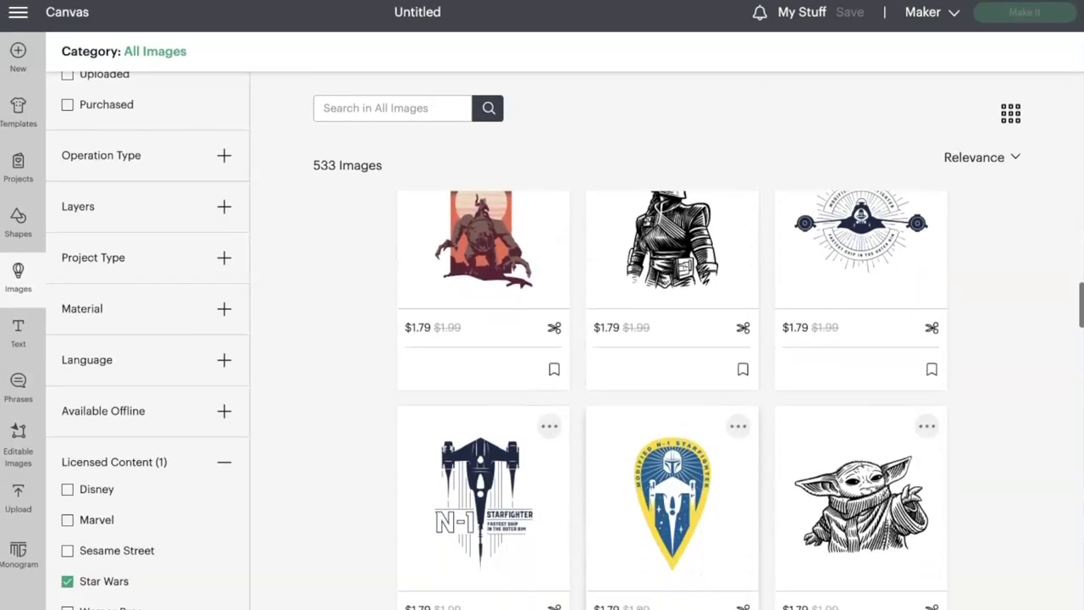
{"action": "scroll", "coordinate": [639, 593], "scroll_direction": "down", "scroll_amount": 12}
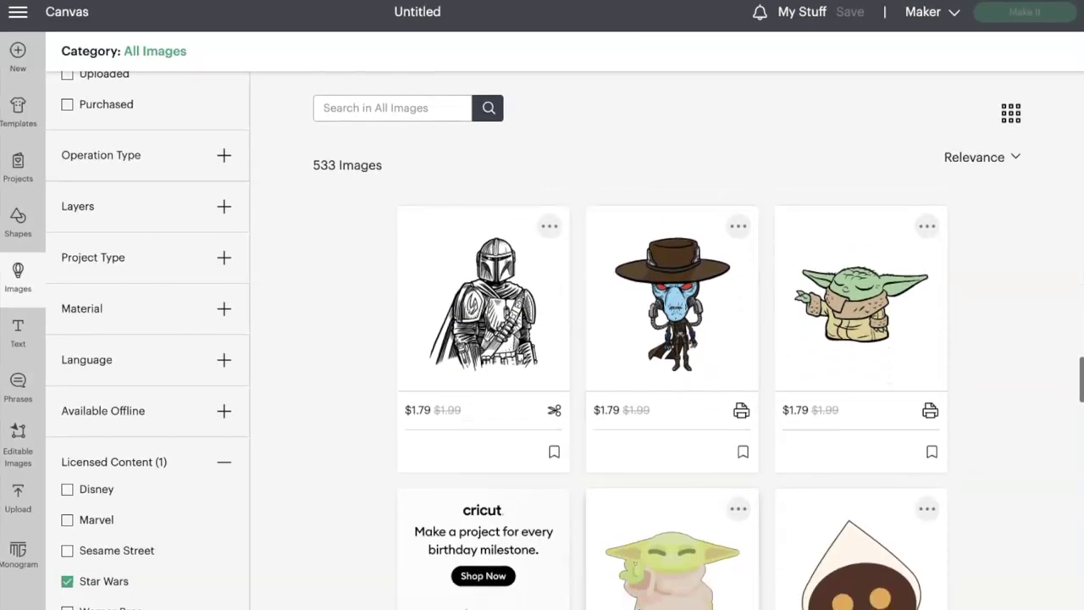
{"action": "scroll", "coordinate": [640, 593], "scroll_direction": "down", "scroll_amount": 15}
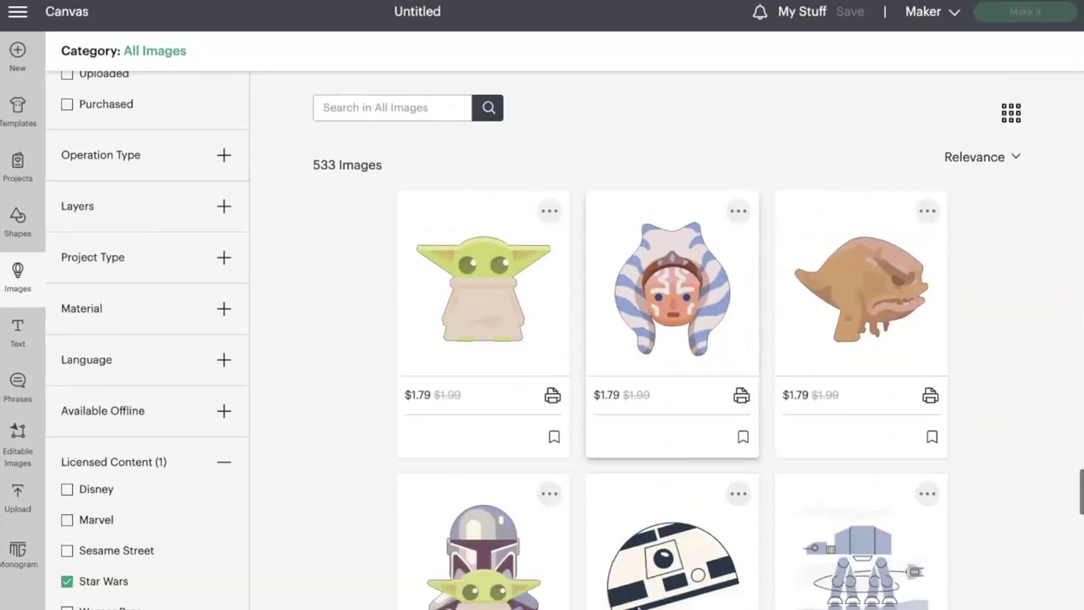
{"action": "scroll", "coordinate": [639, 593], "scroll_direction": "down", "scroll_amount": 15}
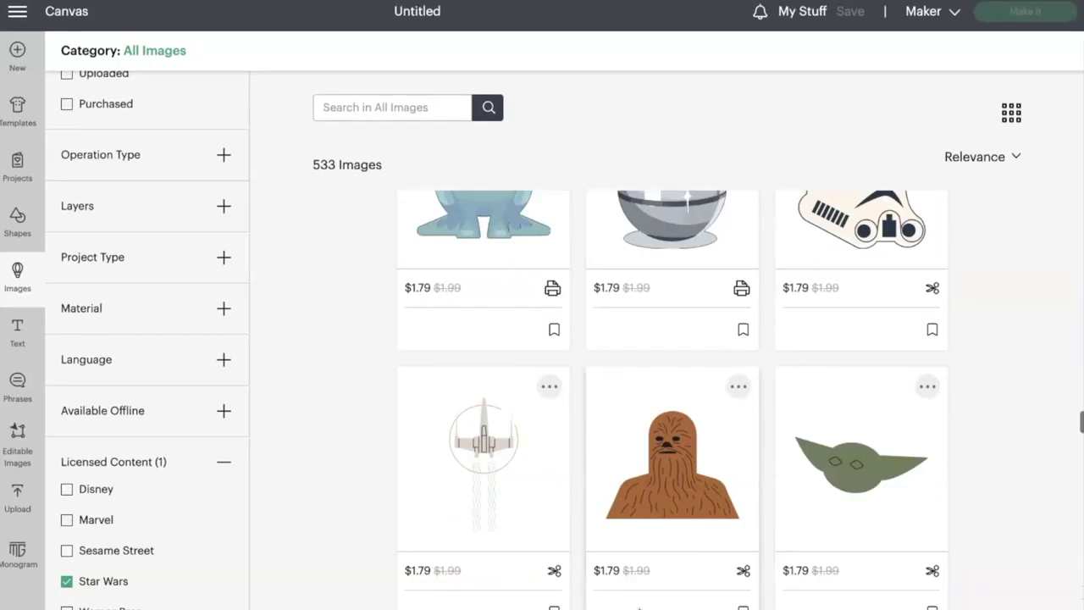
{"action": "scroll", "coordinate": [640, 593], "scroll_direction": "down", "scroll_amount": 3}
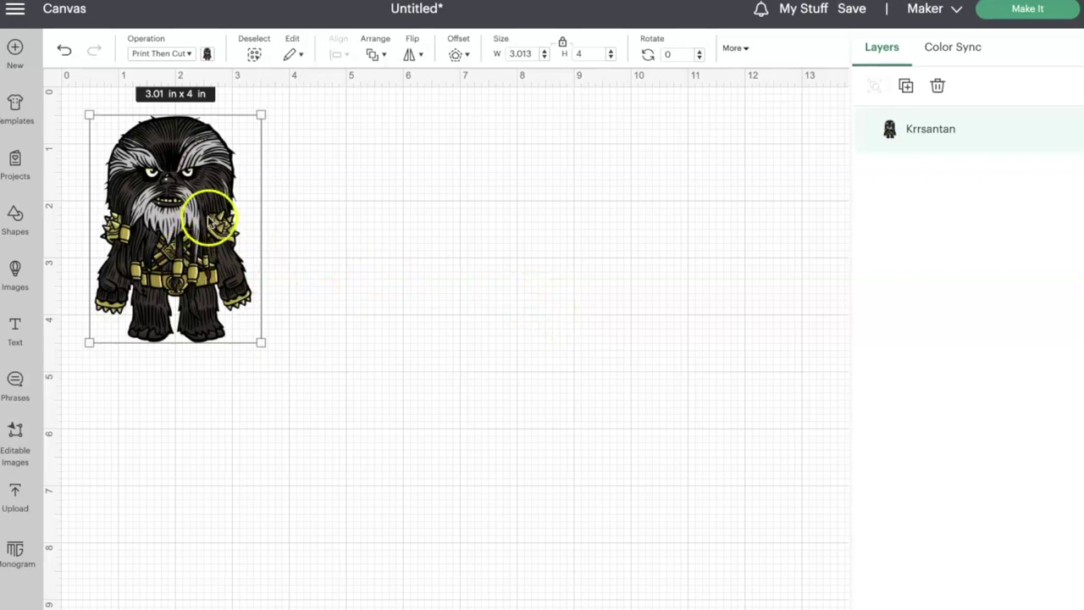
Go to Home, then open the saved Star Wars project from My Stuff
{"action": "left_click", "coordinate": [17, 10]}
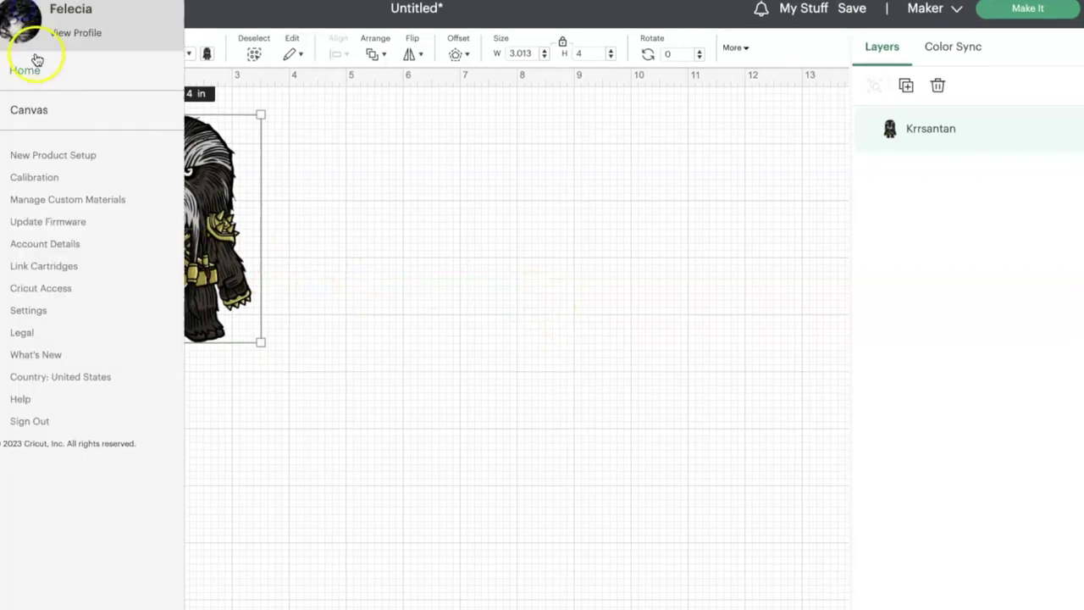
{"action": "left_click", "coordinate": [24, 71]}
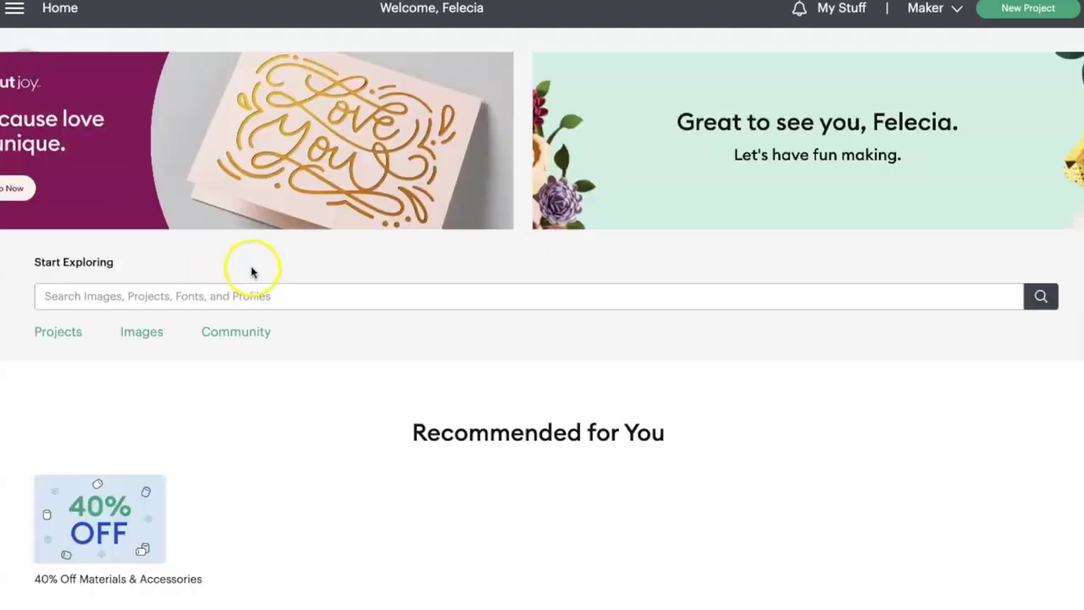
{"action": "scroll", "coordinate": [227, 542], "scroll_direction": "down", "scroll_amount": 7}
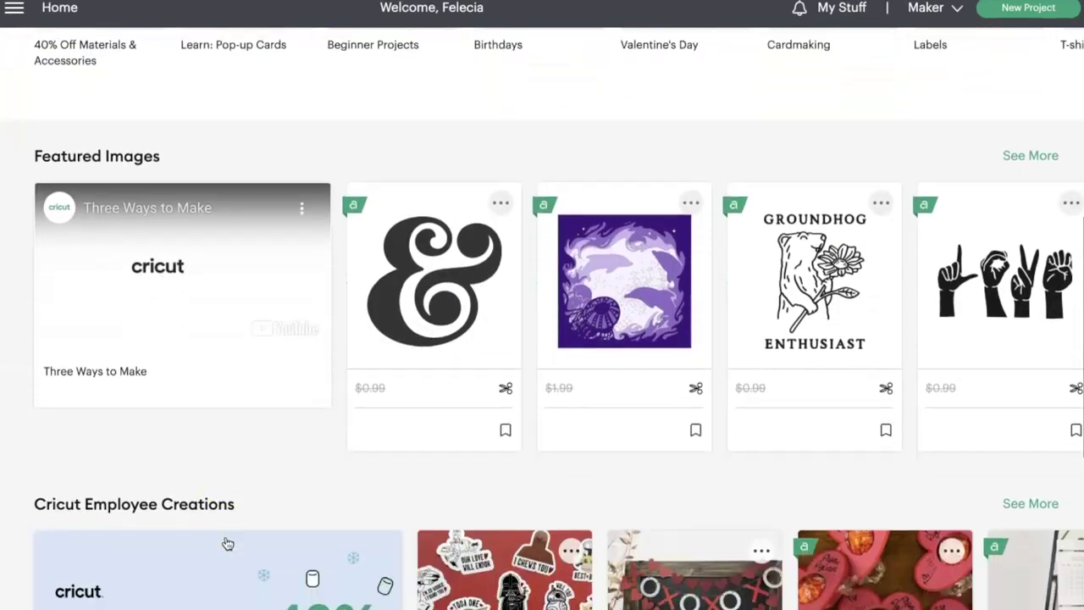
{"action": "scroll", "coordinate": [227, 543], "scroll_direction": "up", "scroll_amount": 1}
{"action": "scroll", "coordinate": [227, 542], "scroll_direction": "up", "scroll_amount": 5}
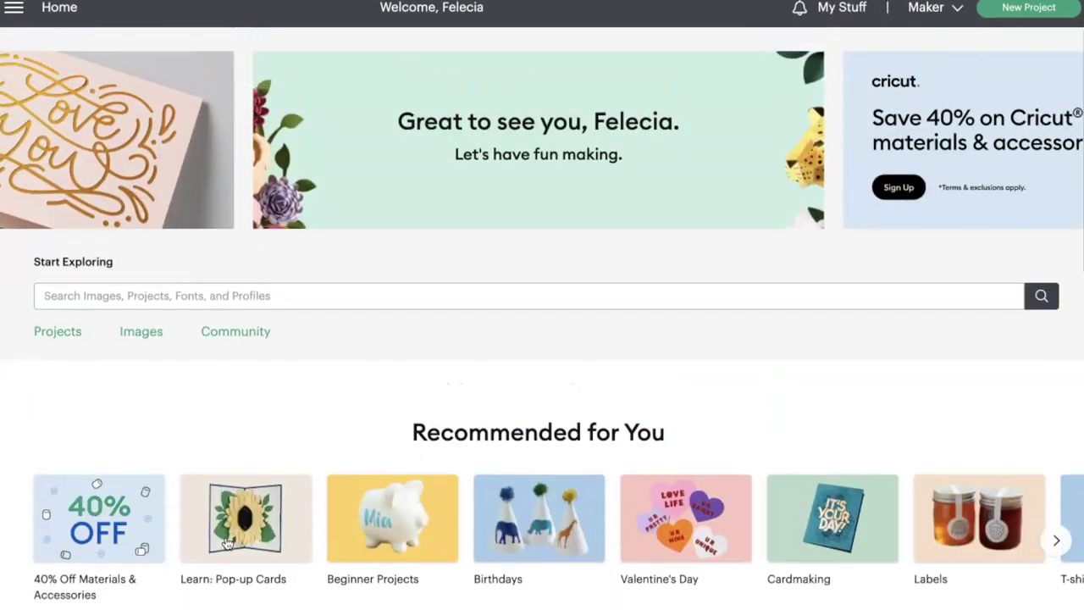
{"action": "scroll", "coordinate": [227, 542], "scroll_direction": "down", "scroll_amount": 8}
{"action": "scroll", "coordinate": [227, 542], "scroll_direction": "down", "scroll_amount": 2}
{"action": "scroll", "coordinate": [237, 550], "scroll_direction": "up", "scroll_amount": 4}
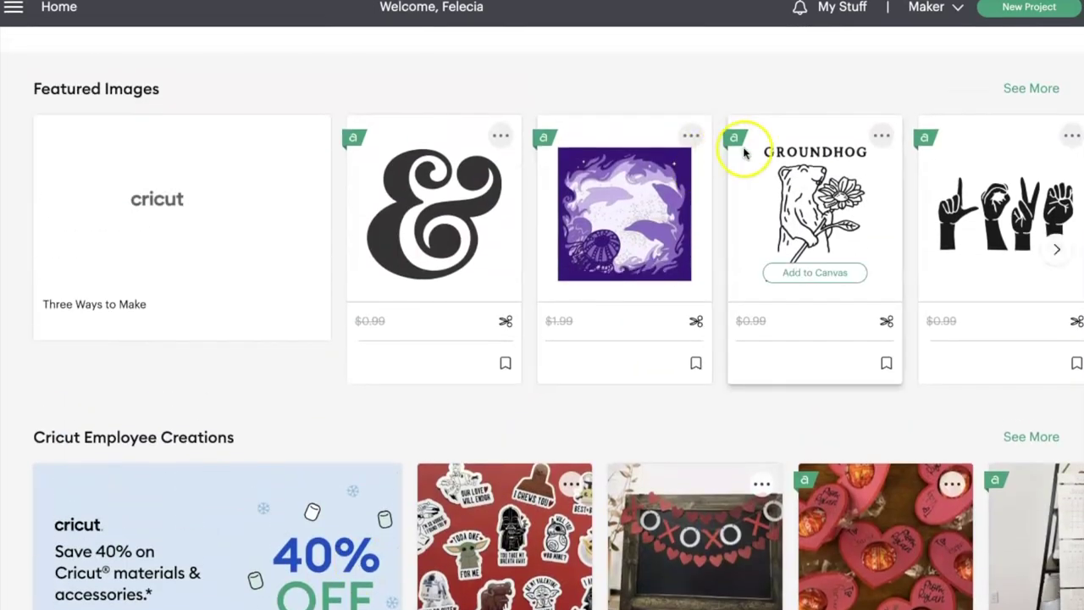
{"action": "left_click", "coordinate": [838, 8]}
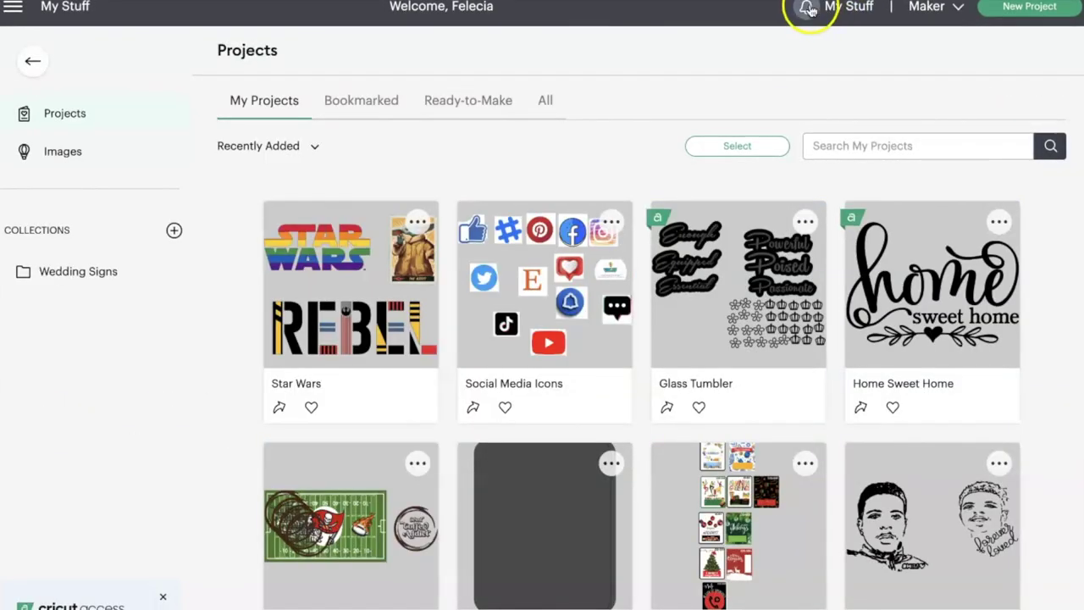
{"action": "left_click", "coordinate": [341, 306]}
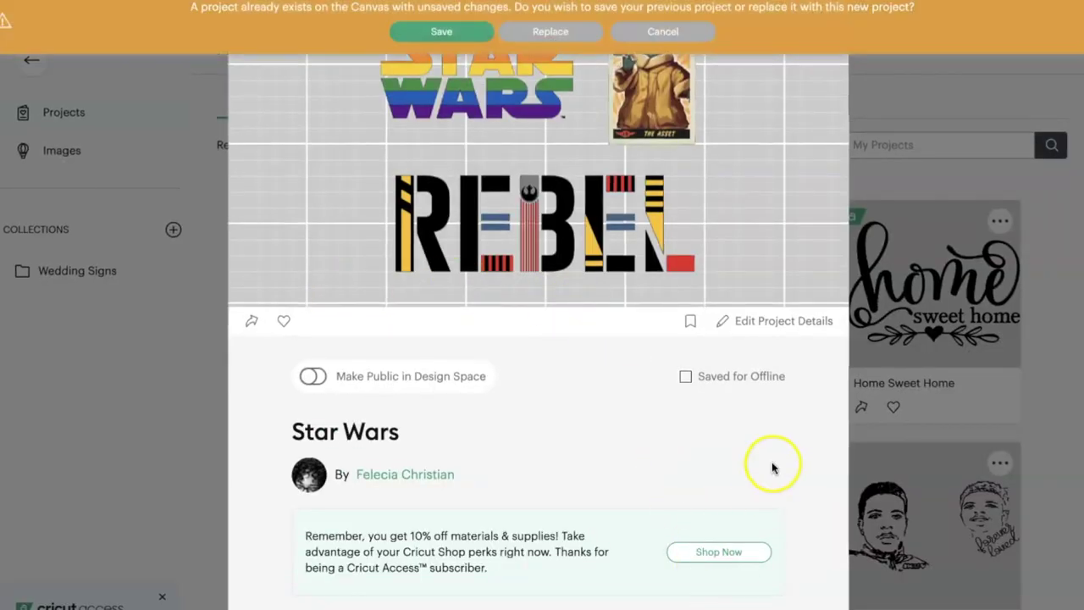
Replace the canvas with the Star Wars project and move The Asset, STAR WARS and REBEL designs
{"action": "left_click", "coordinate": [561, 37]}
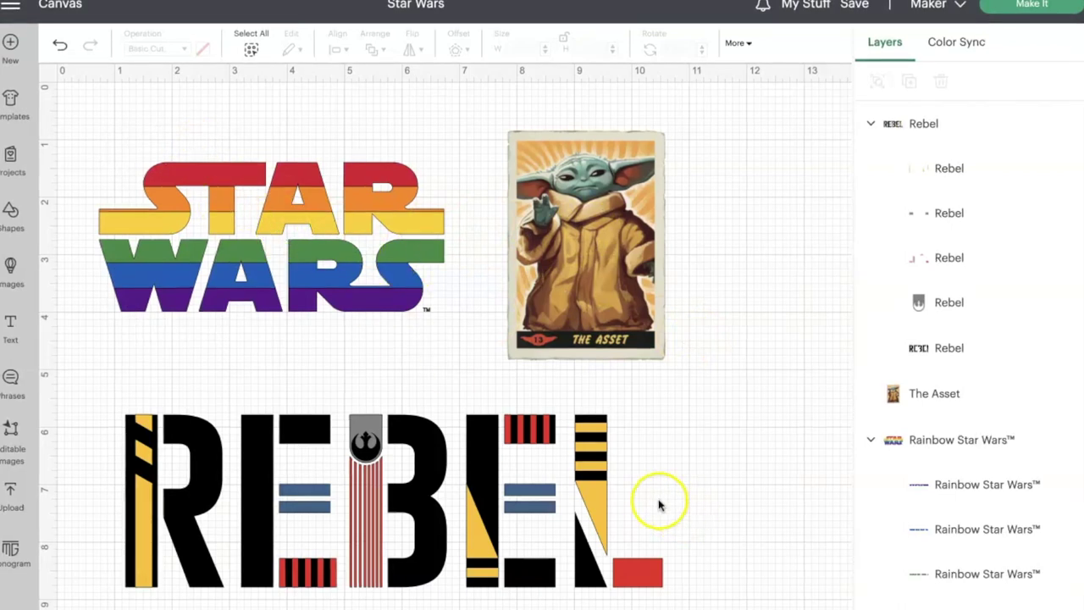
{"action": "left_click_drag", "start_coordinate": [595, 282], "coordinate": [730, 278]}
{"action": "left_click_drag", "start_coordinate": [415, 515], "coordinate": [386, 603]}
{"action": "left_click_drag", "start_coordinate": [726, 345], "coordinate": [756, 343]}
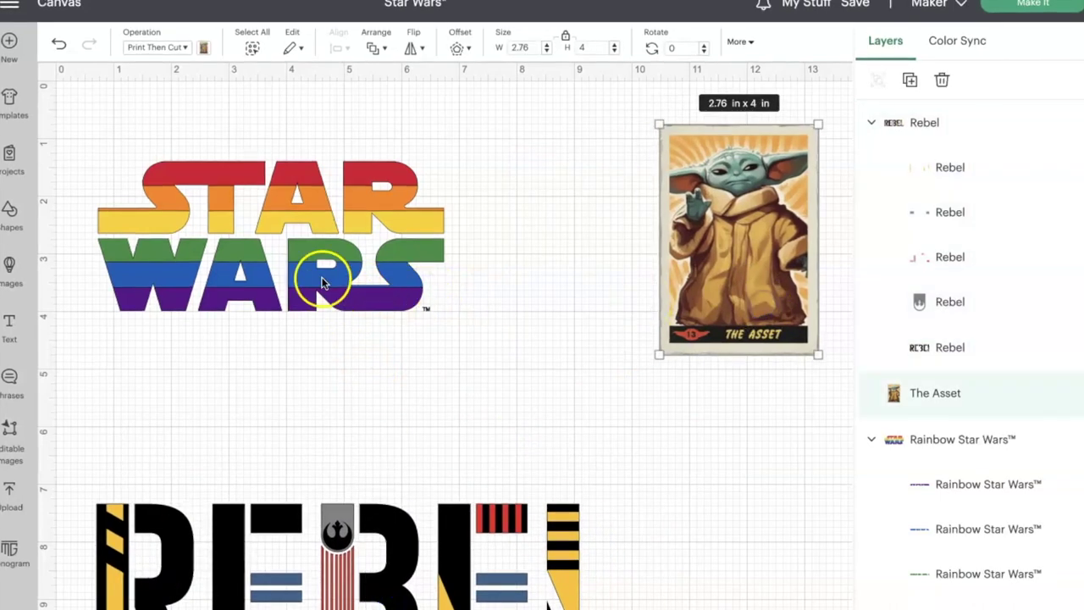
{"action": "left_click_drag", "start_coordinate": [338, 283], "coordinate": [351, 254]}
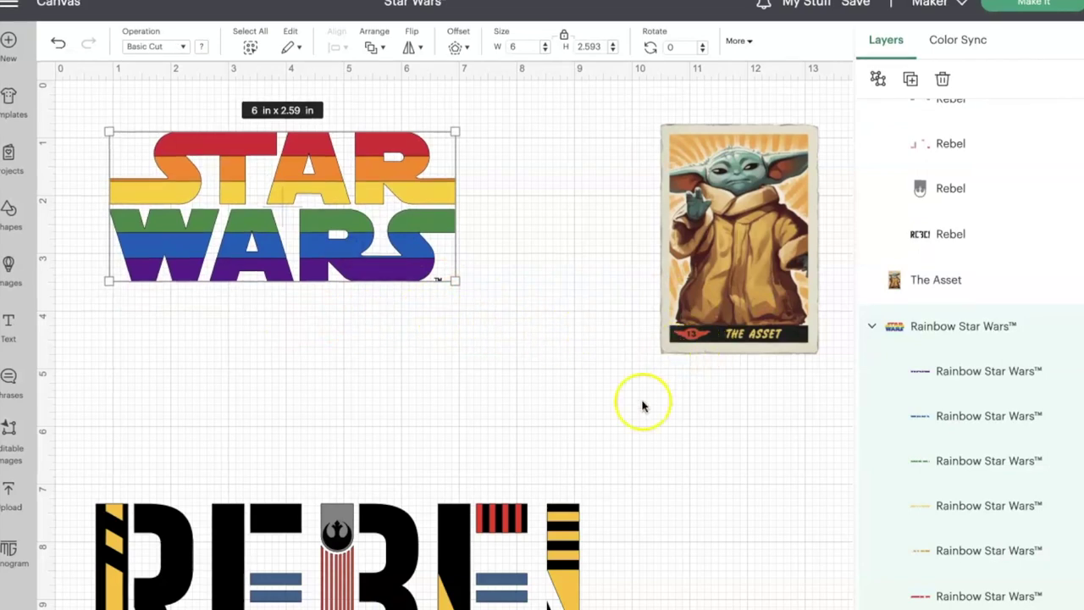
{"action": "left_click_drag", "start_coordinate": [449, 598], "coordinate": [889, 536]}
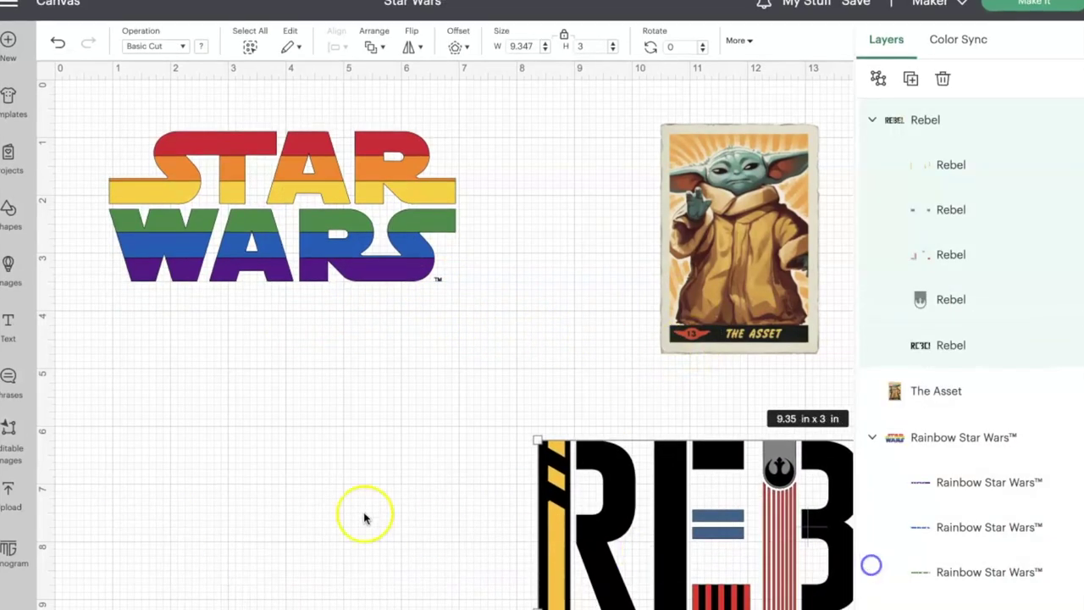
Add a text layer below STAR WARS reading '3' and bring up its fonts
{"action": "left_click", "coordinate": [9, 319]}
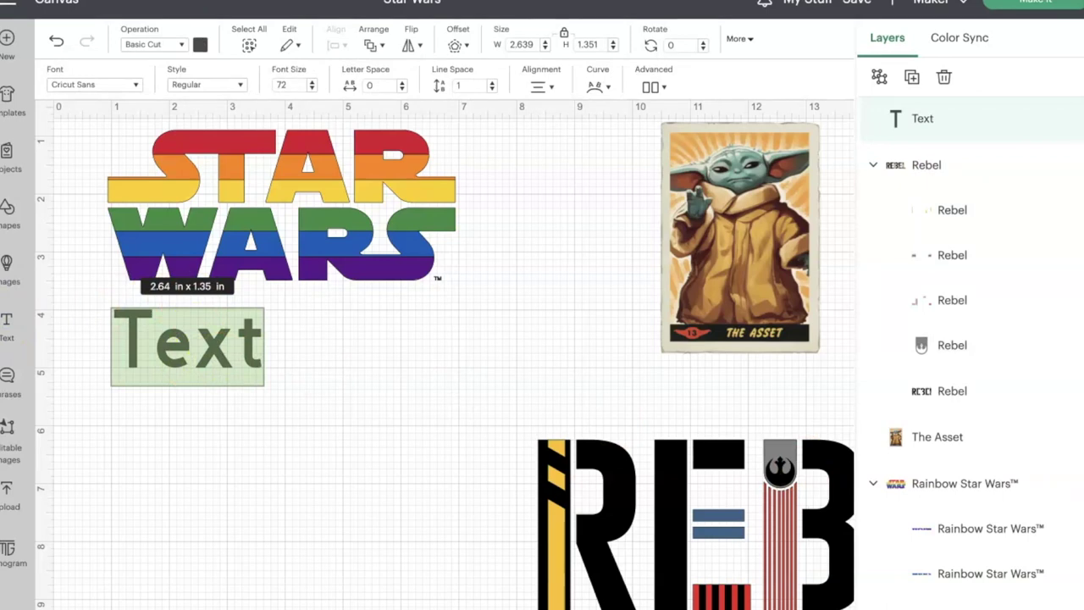
{"action": "type", "text": "#"}
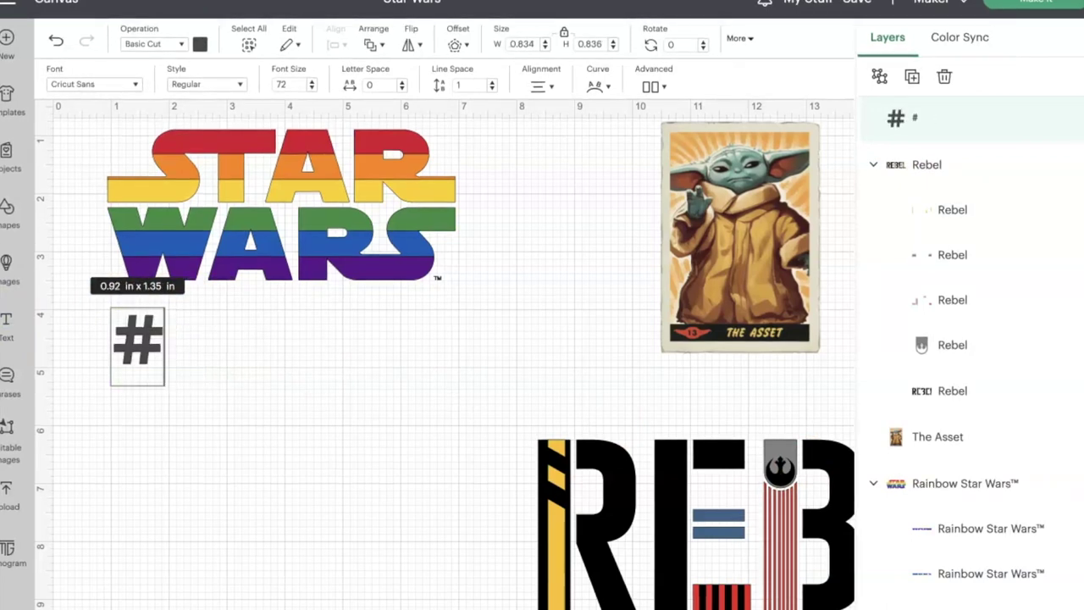
{"action": "key", "text": "BackSpace"}
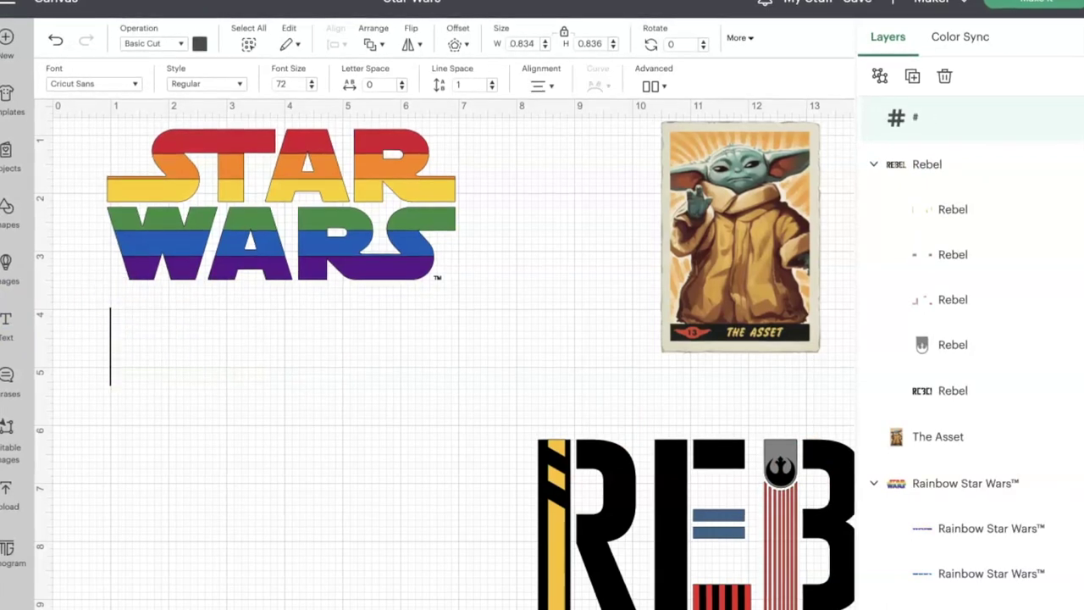
{"action": "type", "text": "3"}
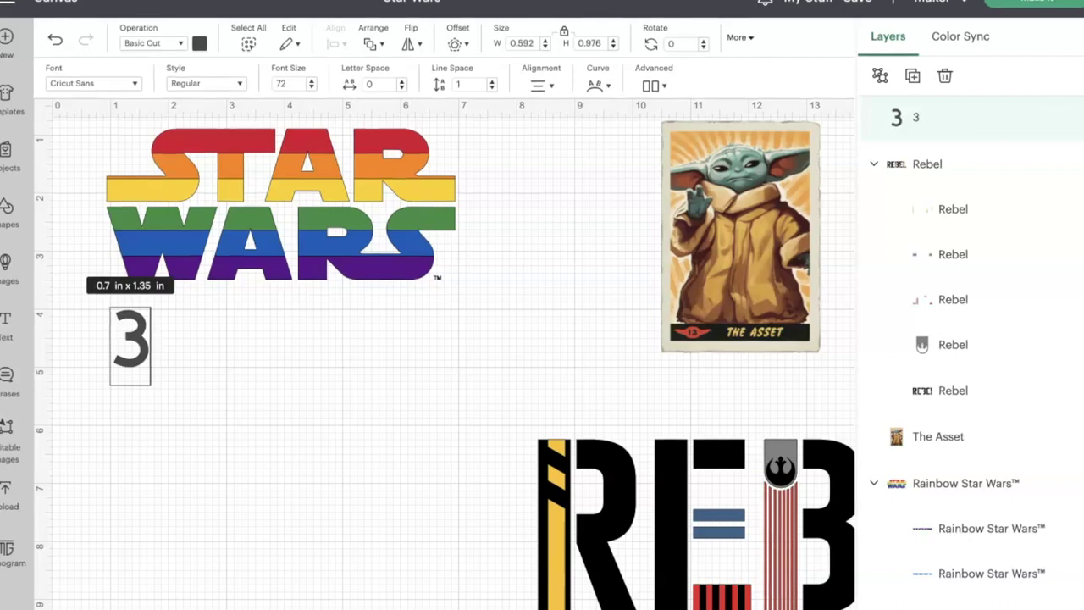
{"action": "left_click", "coordinate": [141, 356]}
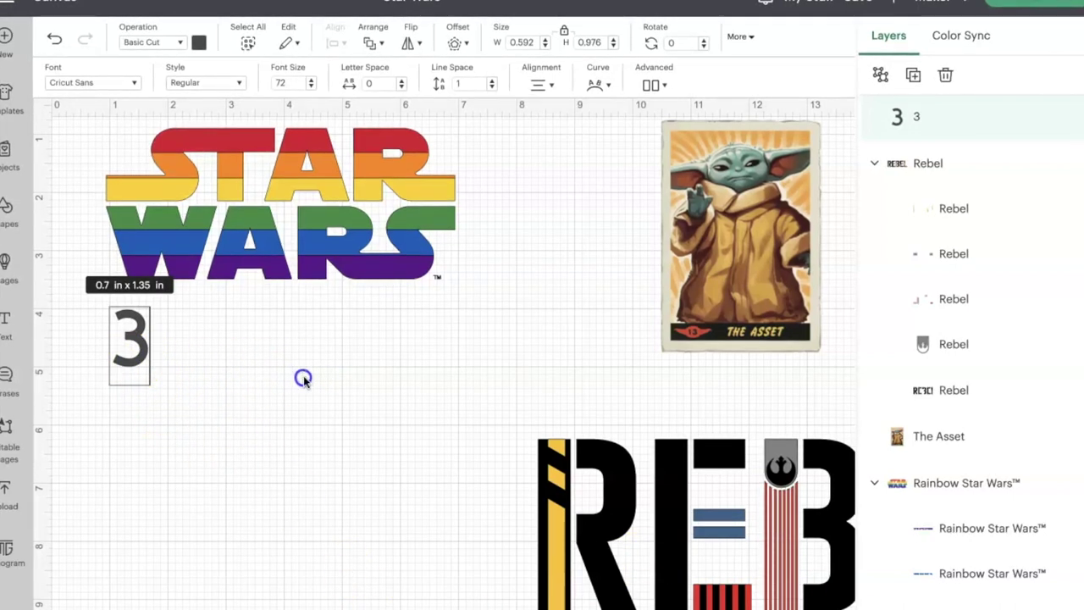
{"action": "left_click", "coordinate": [134, 316]}
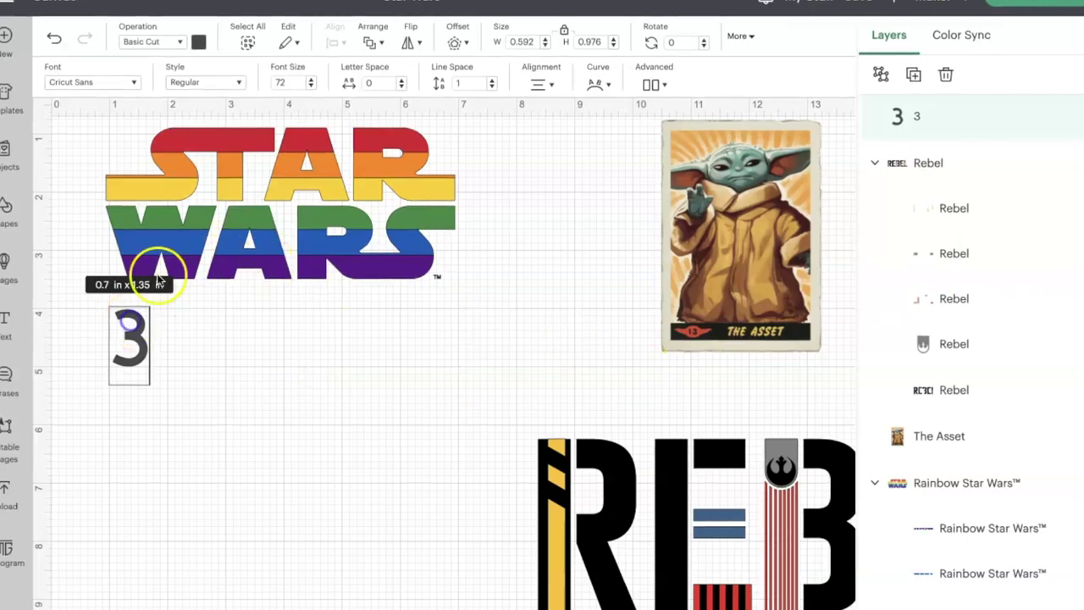
{"action": "left_click", "coordinate": [127, 82]}
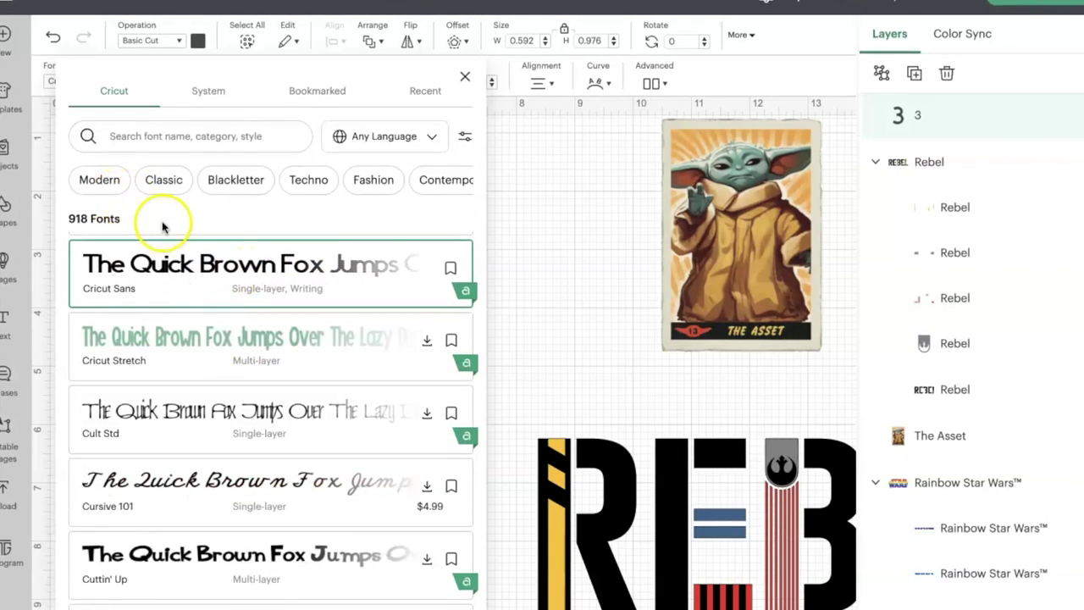
Apply the multi-layer Boys - Block font to the 3
{"action": "scroll", "coordinate": [216, 310], "scroll_direction": "down", "scroll_amount": 3}
{"action": "scroll", "coordinate": [215, 311], "scroll_direction": "down", "scroll_amount": 4}
{"action": "scroll", "coordinate": [215, 313], "scroll_direction": "up", "scroll_amount": 15}
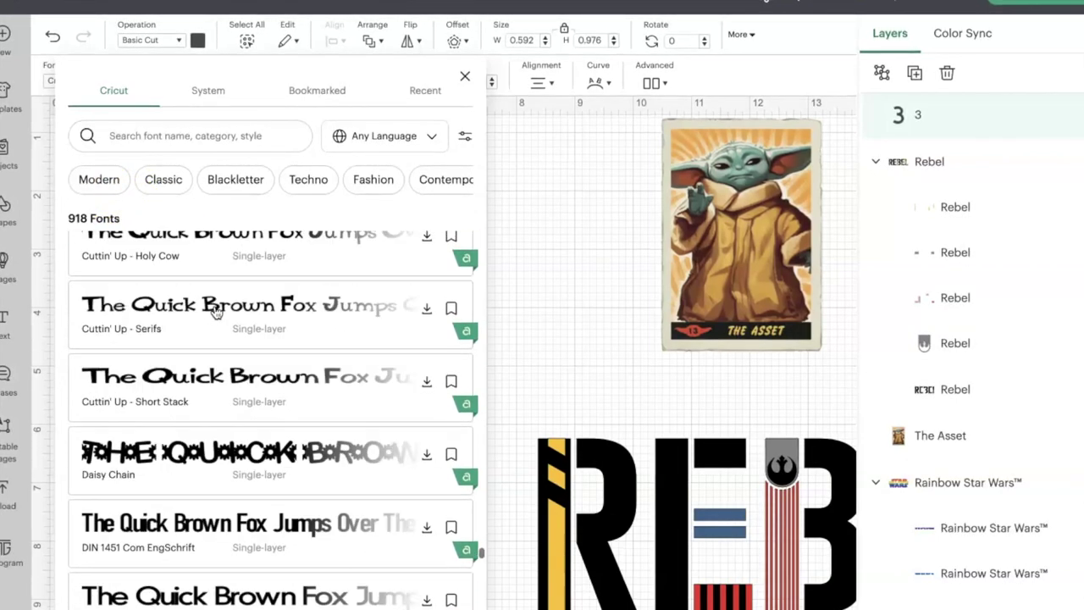
{"action": "scroll", "coordinate": [215, 317], "scroll_direction": "up", "scroll_amount": 20}
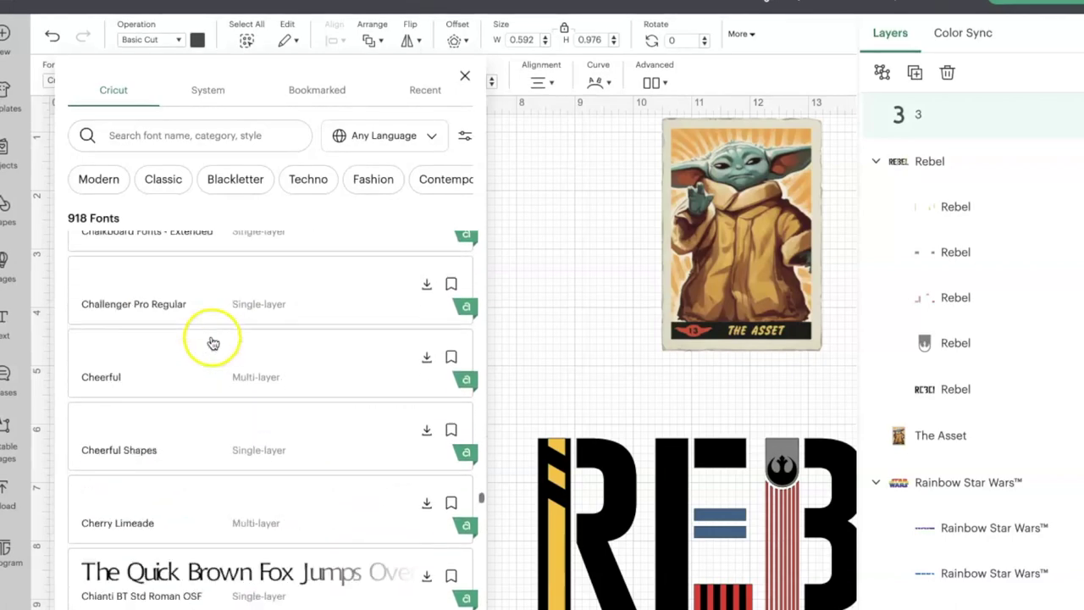
{"action": "scroll", "coordinate": [229, 314], "scroll_direction": "up", "scroll_amount": 10}
{"action": "scroll", "coordinate": [229, 314], "scroll_direction": "down", "scroll_amount": 6}
{"action": "scroll", "coordinate": [234, 314], "scroll_direction": "down", "scroll_amount": 4}
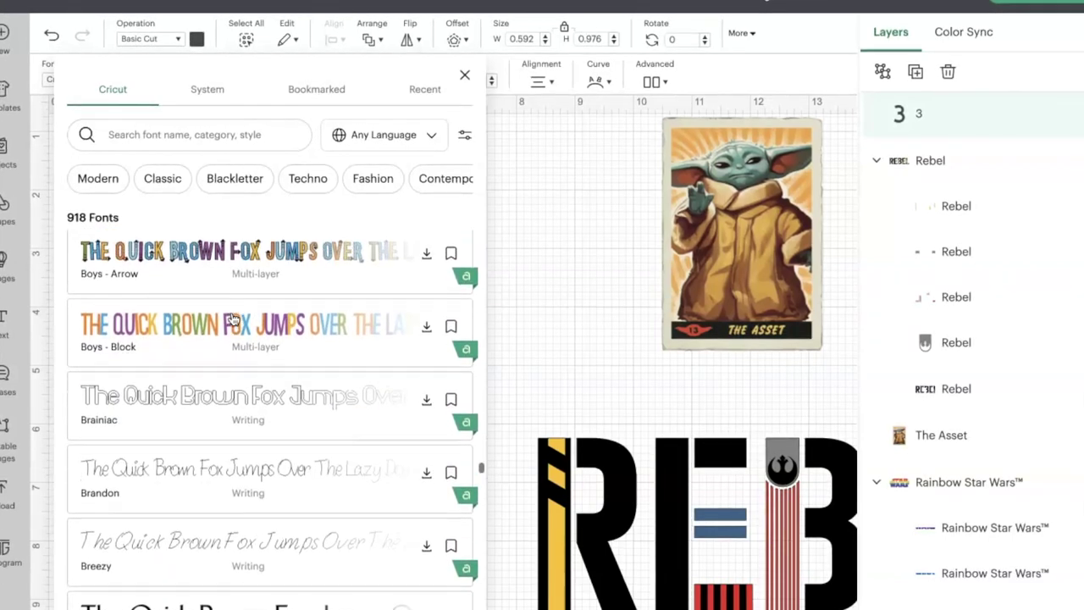
{"action": "left_click", "coordinate": [353, 358]}
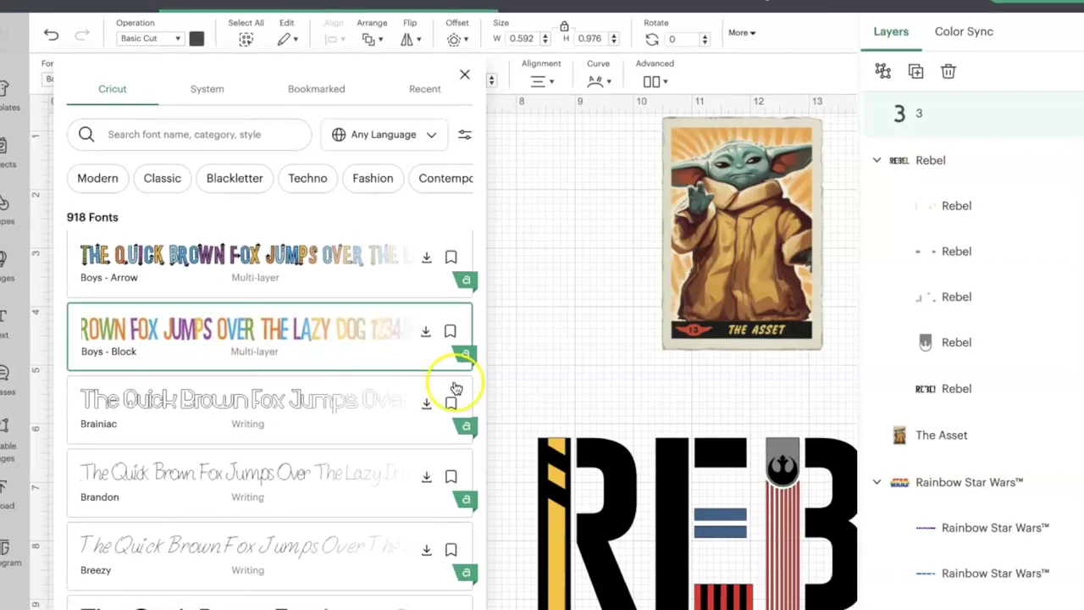
{"action": "left_click", "coordinate": [581, 341]}
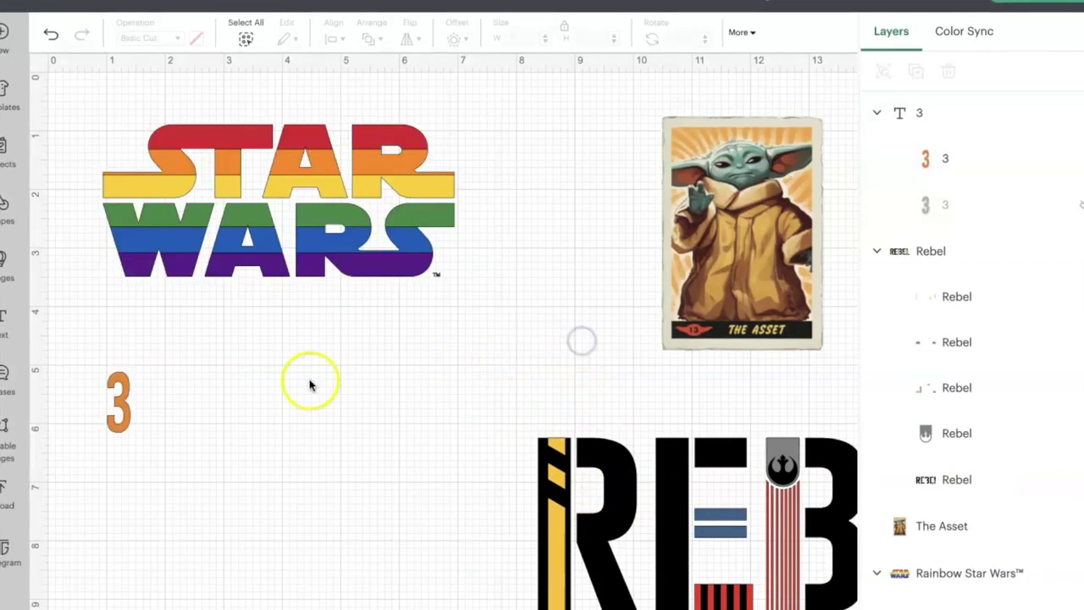
Resize the 3 to about 1.69 × 3.28 in and move it onto the STAR WARS logo
{"action": "left_click", "coordinate": [113, 404]}
{"action": "left_click_drag", "start_coordinate": [134, 392], "coordinate": [142, 416]}
{"action": "left_click", "coordinate": [128, 408]}
{"action": "left_click_drag", "start_coordinate": [148, 445], "coordinate": [251, 501]}
{"action": "left_click_drag", "start_coordinate": [177, 492], "coordinate": [268, 385]}
{"action": "left_click_drag", "start_coordinate": [342, 254], "coordinate": [305, 323]}
{"action": "left_click_drag", "start_coordinate": [232, 416], "coordinate": [260, 348]}
{"action": "left_click_drag", "start_coordinate": [328, 242], "coordinate": [303, 273]}
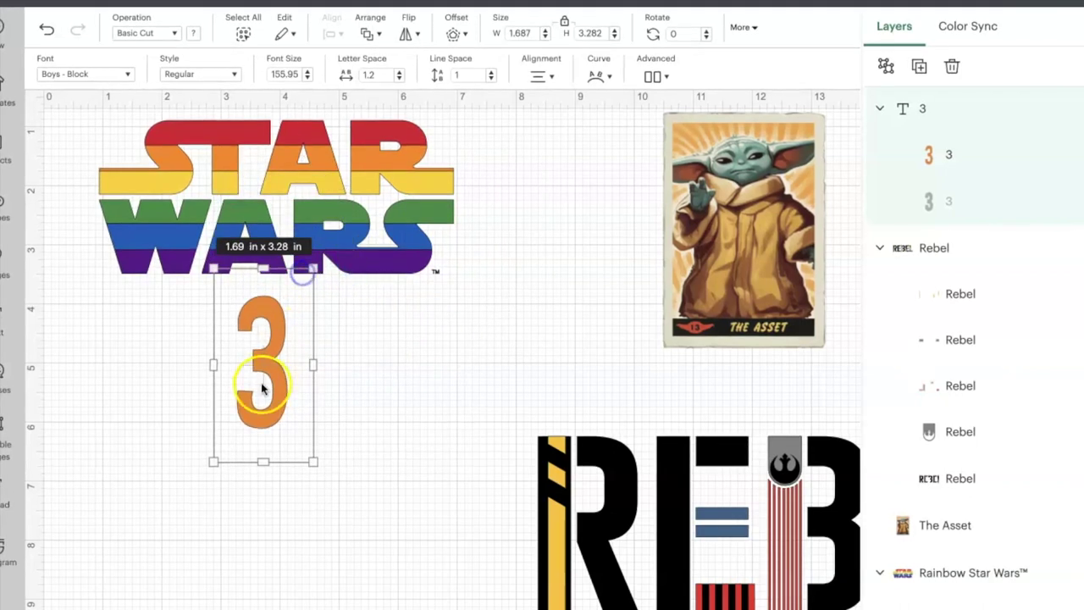
Tilt the 3 to about 14° while shrinking it to 1.56 × 3.04 in
{"action": "left_click_drag", "start_coordinate": [219, 462], "coordinate": [194, 465]}
{"action": "left_click_drag", "start_coordinate": [181, 458], "coordinate": [184, 460]}
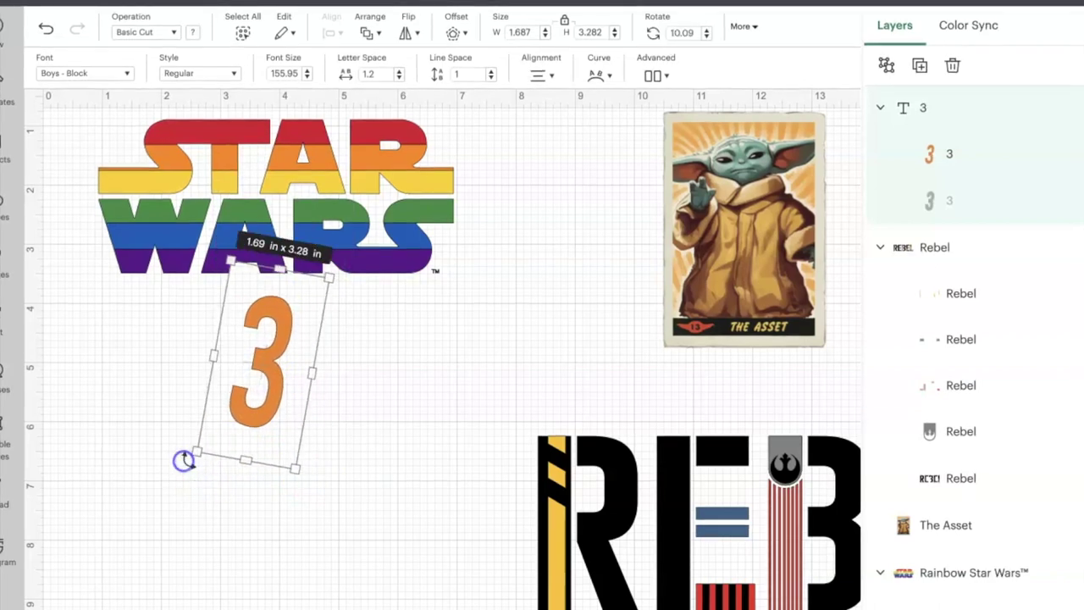
{"action": "left_click_drag", "start_coordinate": [196, 451], "coordinate": [184, 462]}
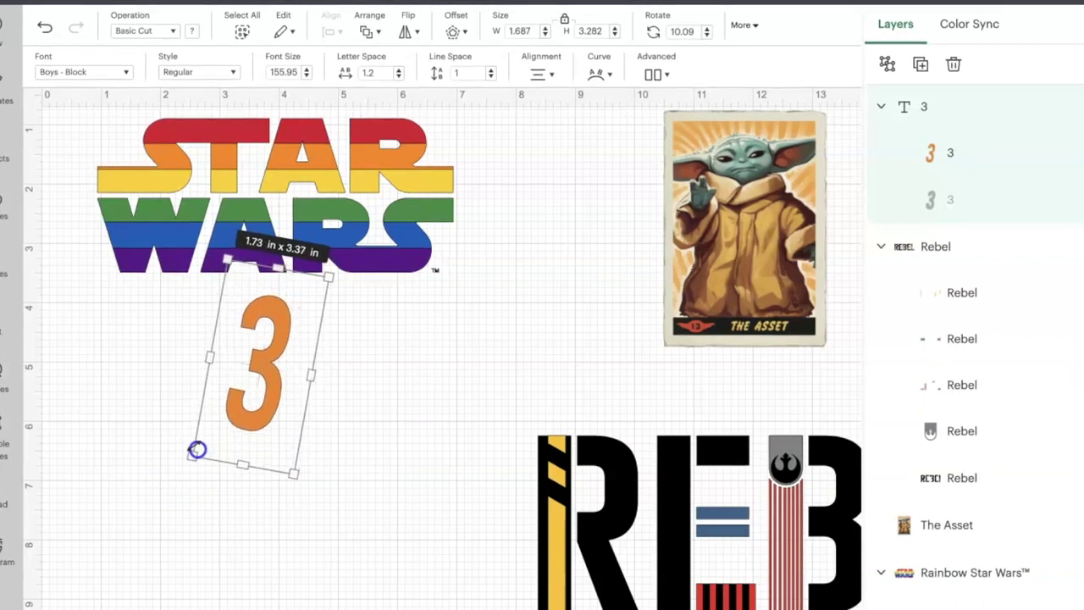
{"action": "left_click_drag", "start_coordinate": [198, 450], "coordinate": [206, 440]}
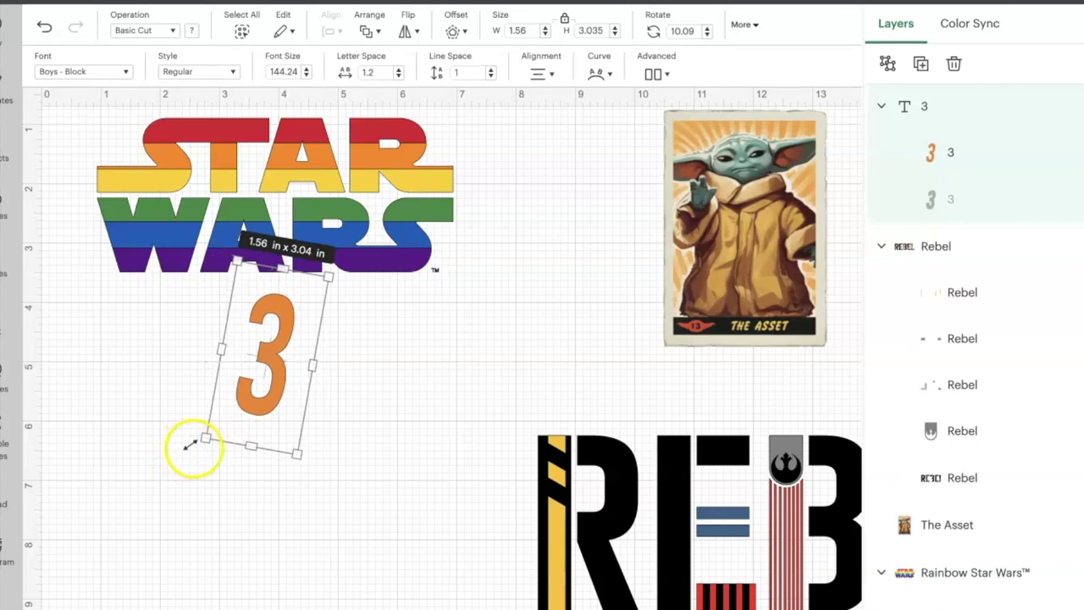
{"action": "left_click_drag", "start_coordinate": [192, 450], "coordinate": [181, 430]}
{"action": "left_click", "coordinate": [327, 396]}
Place the 3 beside WARS, then shift the REBEL logo left and up
{"action": "left_click_drag", "start_coordinate": [274, 391], "coordinate": [452, 286]}
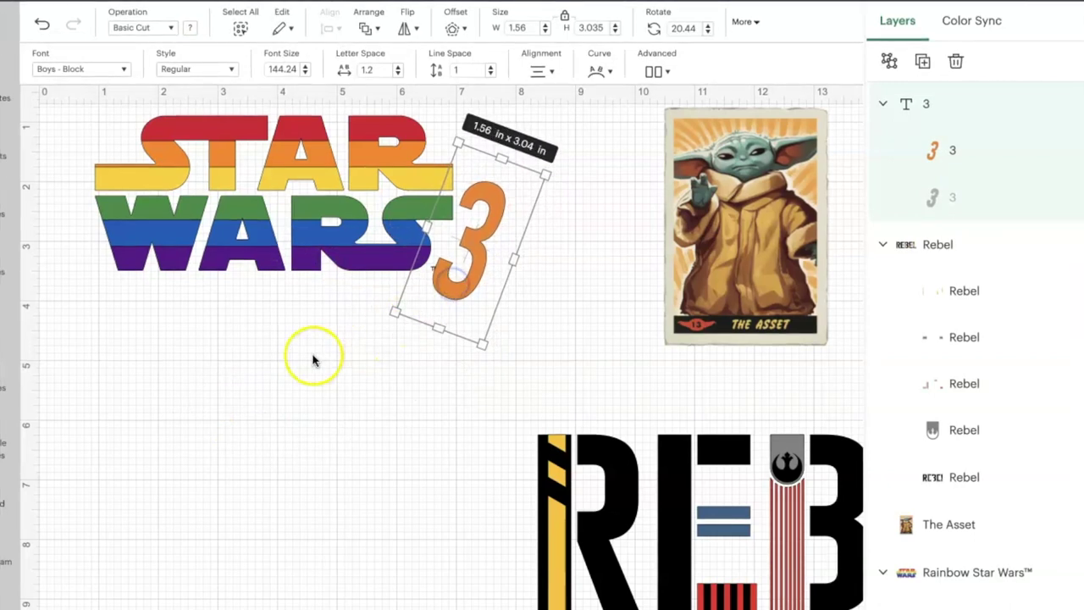
{"action": "left_click_drag", "start_coordinate": [460, 142], "coordinate": [449, 137]}
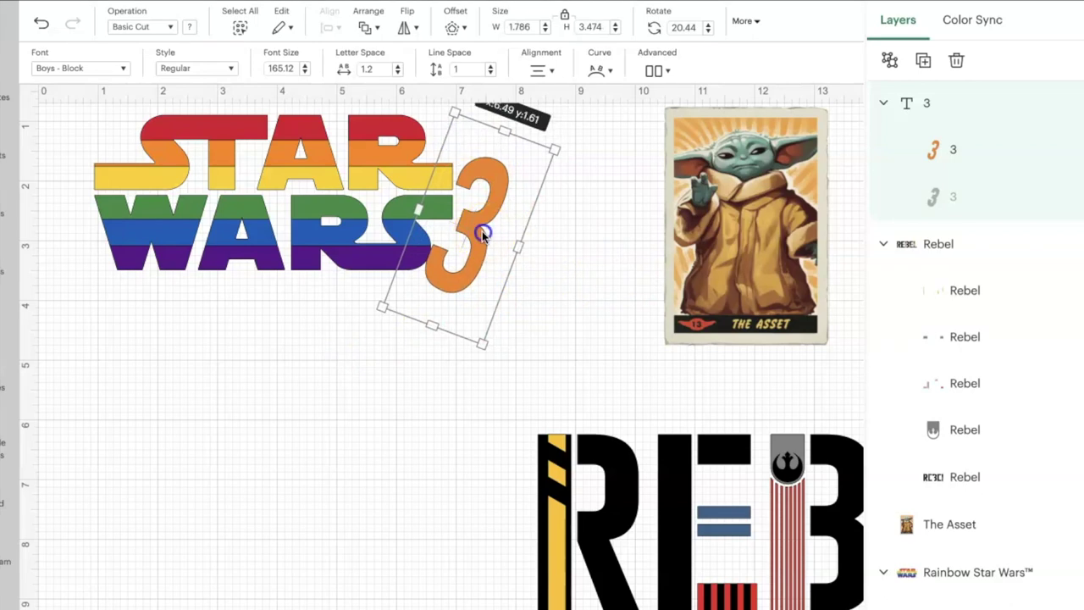
{"action": "left_click_drag", "start_coordinate": [484, 230], "coordinate": [492, 234]}
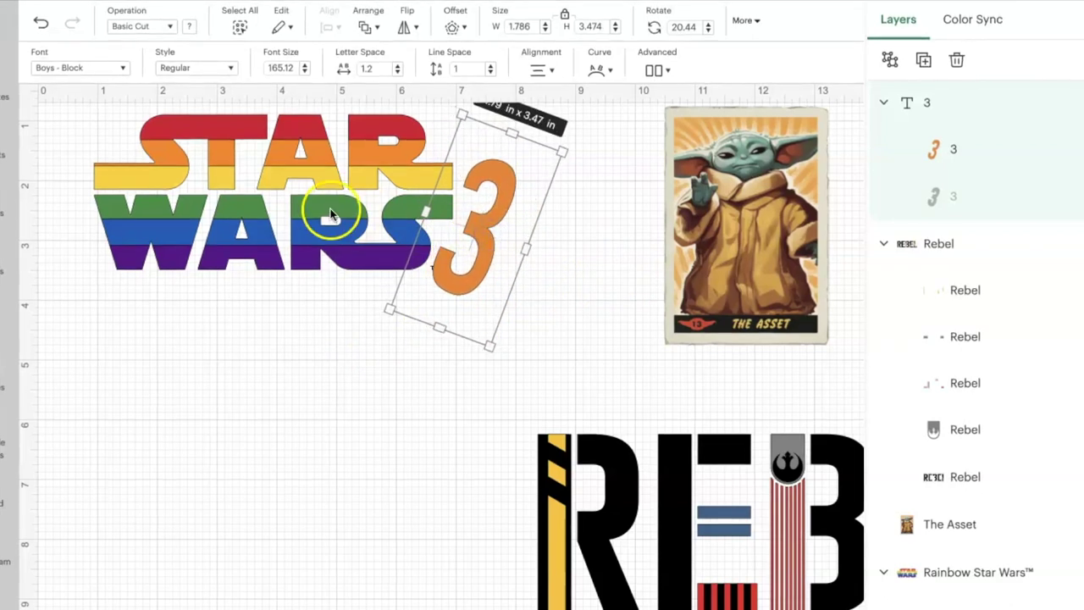
{"action": "left_click_drag", "start_coordinate": [593, 586], "coordinate": [247, 534]}
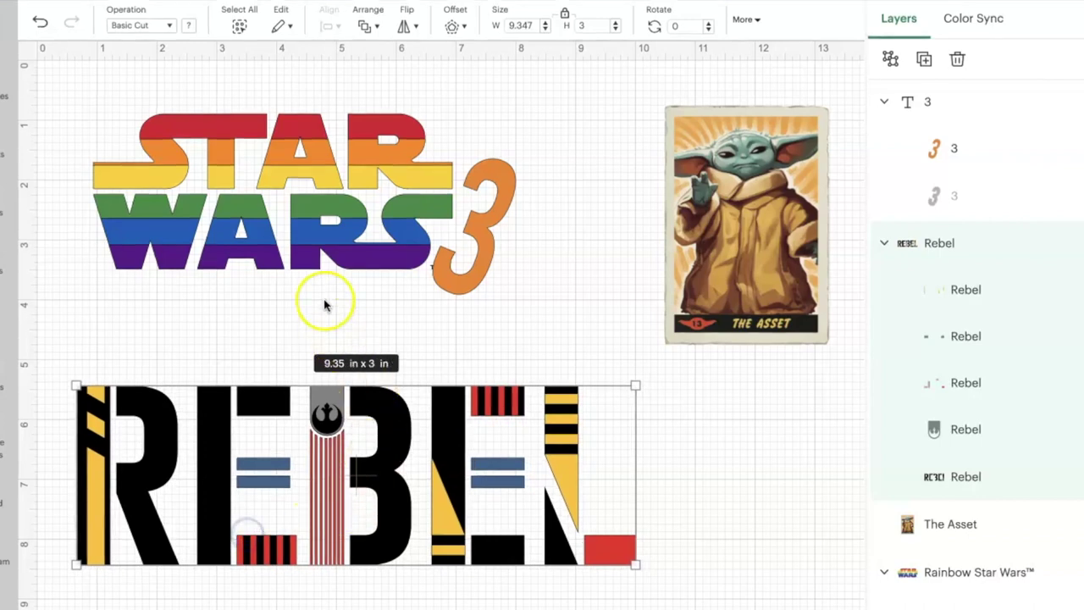
{"action": "left_click", "coordinate": [315, 200]}
{"action": "left_click", "coordinate": [476, 248]}
{"action": "left_click", "coordinate": [525, 245]}
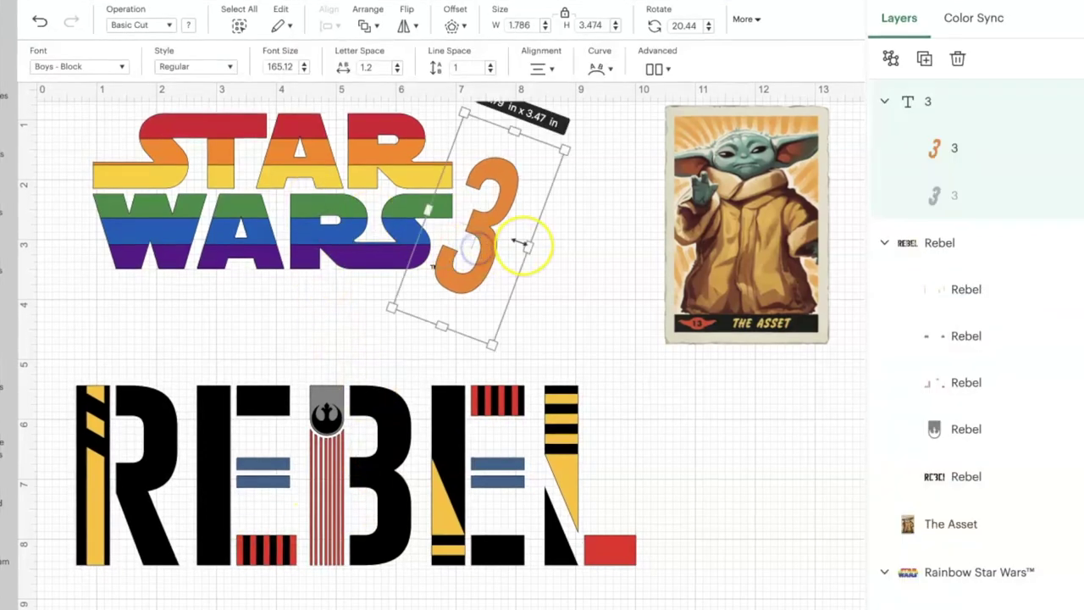
Delete the orange 3 and set the STAR WARS logo to Print Then Cut
{"action": "key", "text": "Delete"}
{"action": "left_click", "coordinate": [310, 245]}
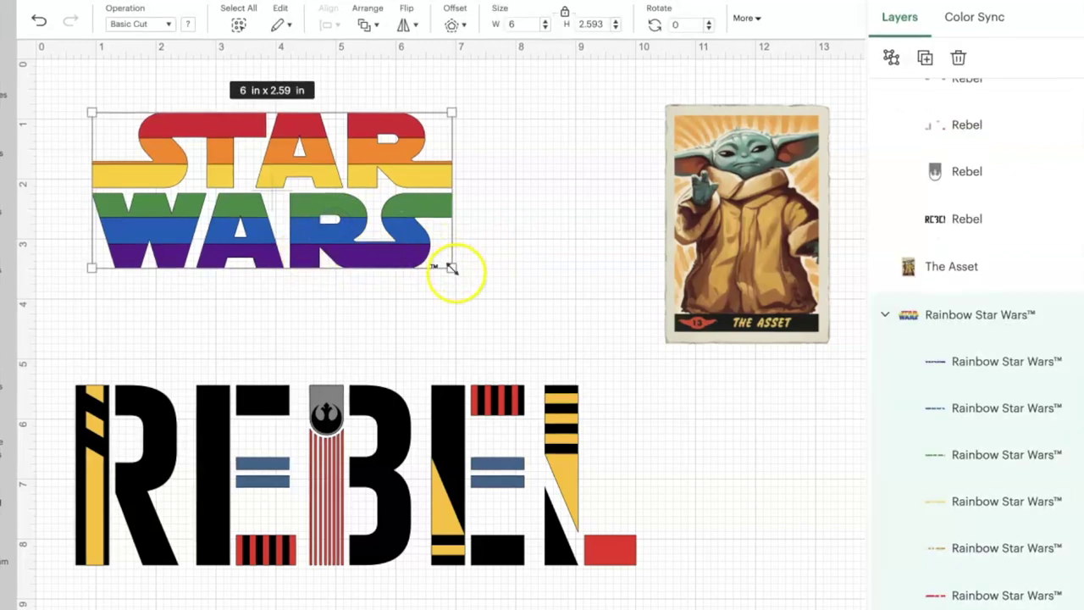
{"action": "left_click", "coordinate": [352, 231]}
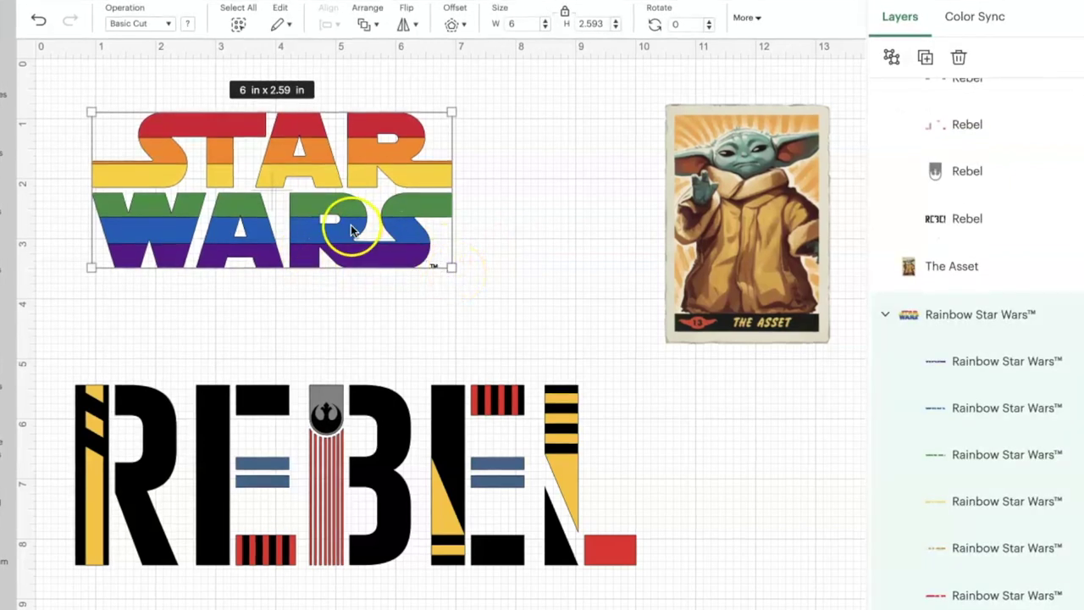
{"action": "left_click", "coordinate": [208, 170]}
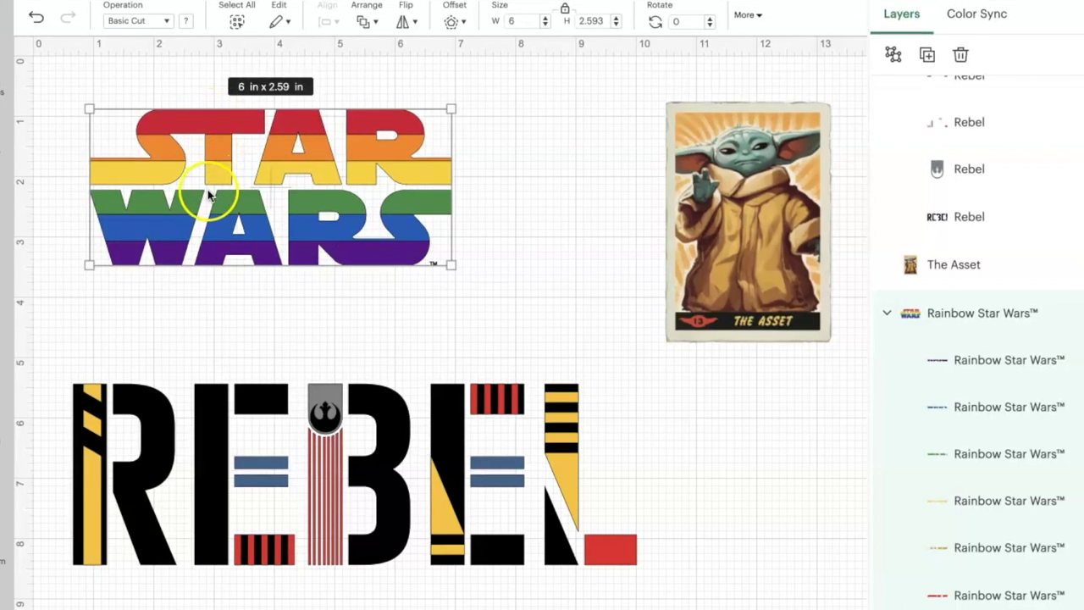
{"action": "left_click", "coordinate": [756, 252]}
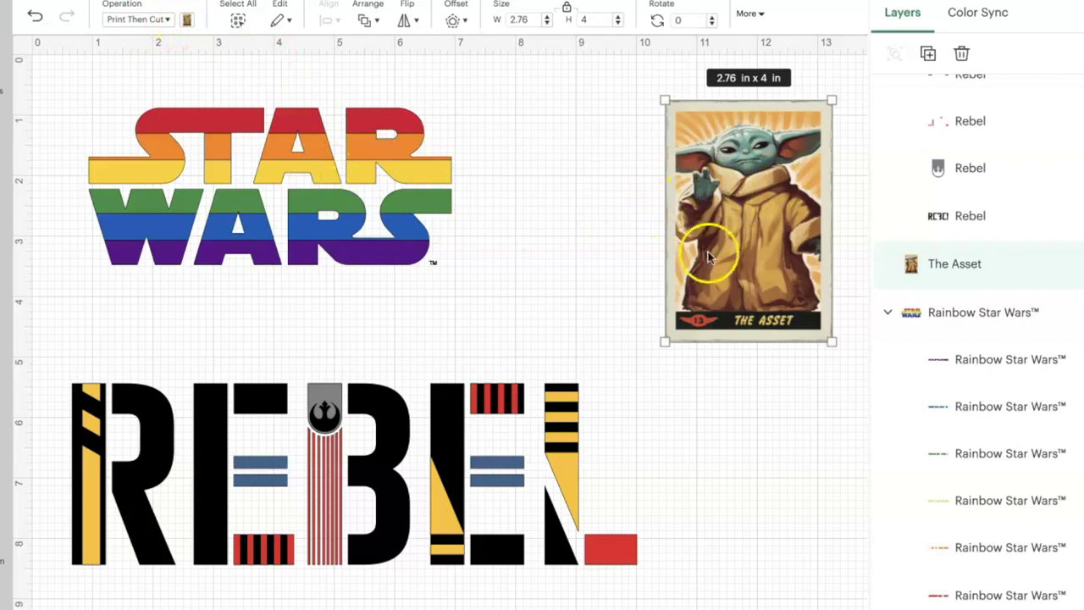
{"action": "left_click", "coordinate": [226, 169]}
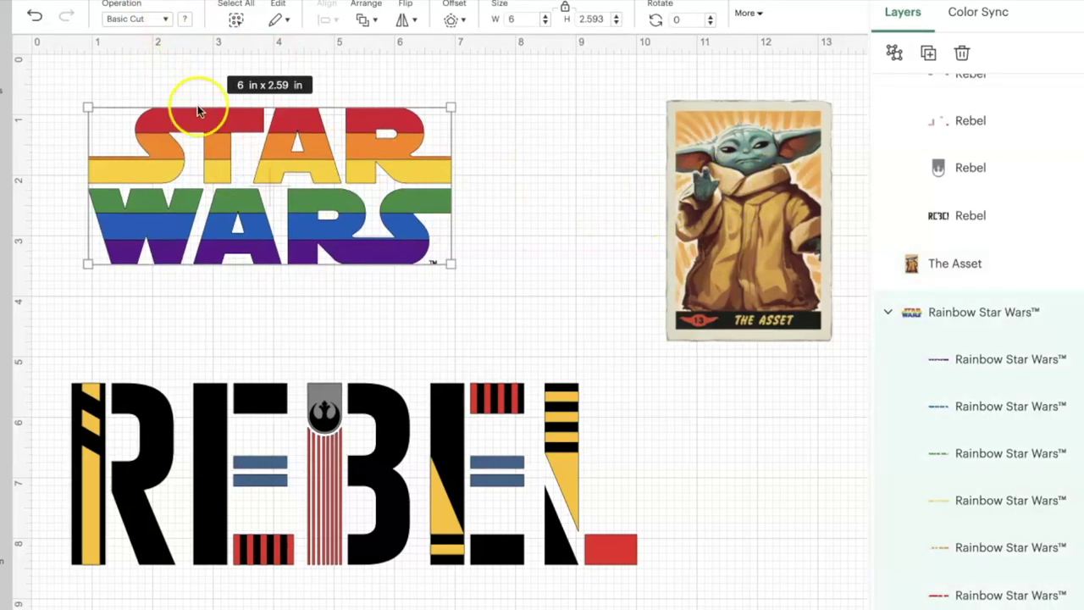
{"action": "left_click", "coordinate": [164, 20]}
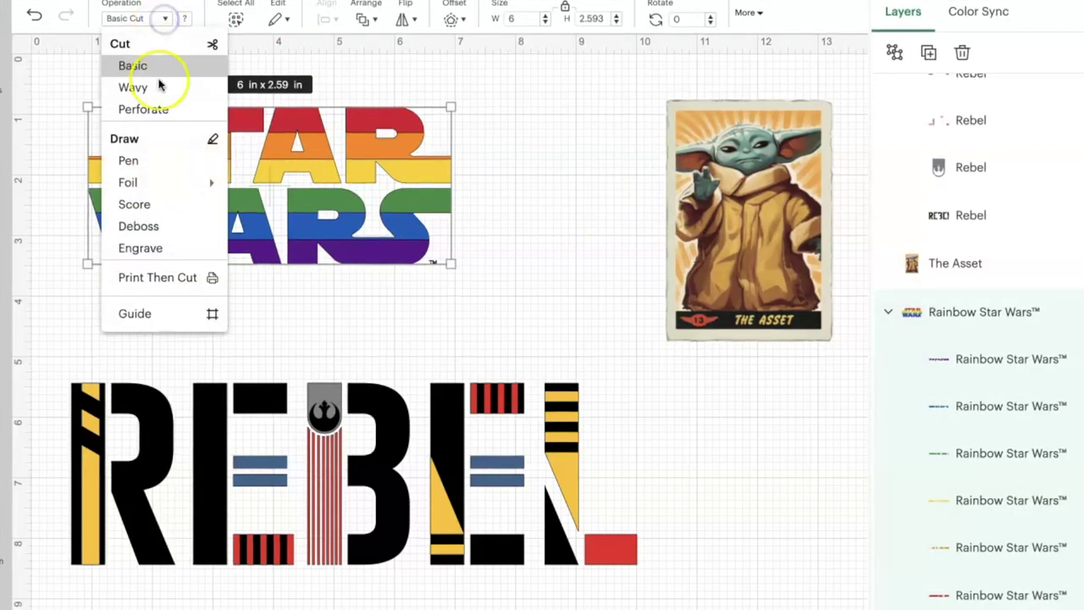
{"action": "left_click", "coordinate": [155, 282]}
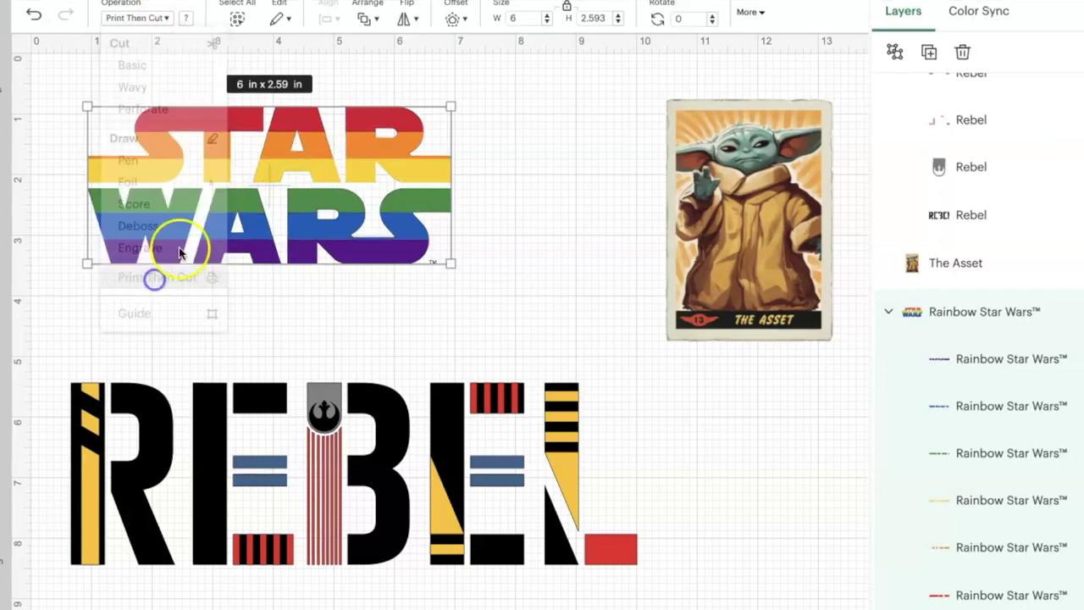
{"action": "mouse_move", "coordinate": [252, 207]}
{"action": "left_mouse_down"}
{"action": "mouse_move", "coordinate": [397, 213]}
{"action": "mouse_move", "coordinate": [252, 198]}
{"action": "left_mouse_up"}
Set the REBEL logo to Print Then Cut and flatten the rainbow STAR WARS logo
{"action": "left_click", "coordinate": [247, 481]}
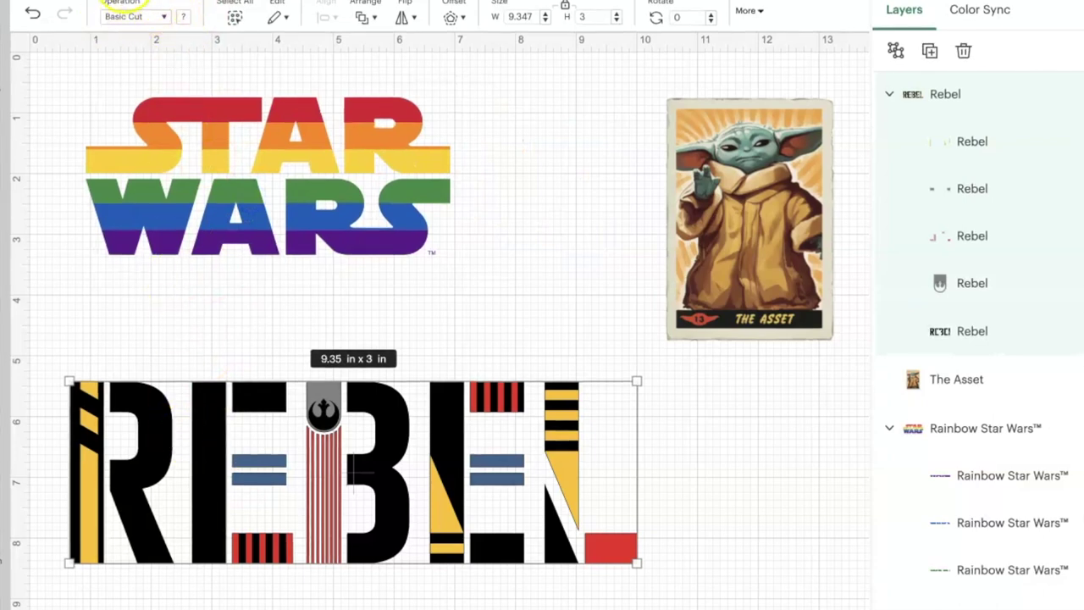
{"action": "left_click", "coordinate": [163, 17]}
{"action": "left_click", "coordinate": [150, 278]}
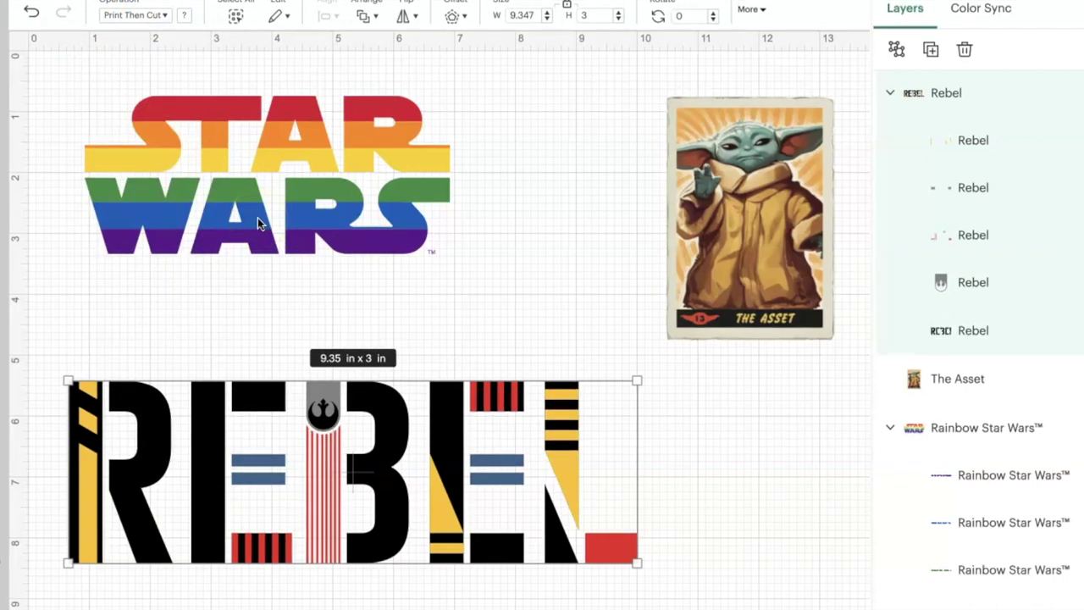
{"action": "left_click", "coordinate": [682, 566]}
{"action": "mouse_move", "coordinate": [552, 543]}
{"action": "left_mouse_down"}
{"action": "mouse_move", "coordinate": [537, 513]}
{"action": "mouse_move", "coordinate": [556, 541]}
{"action": "left_mouse_up"}
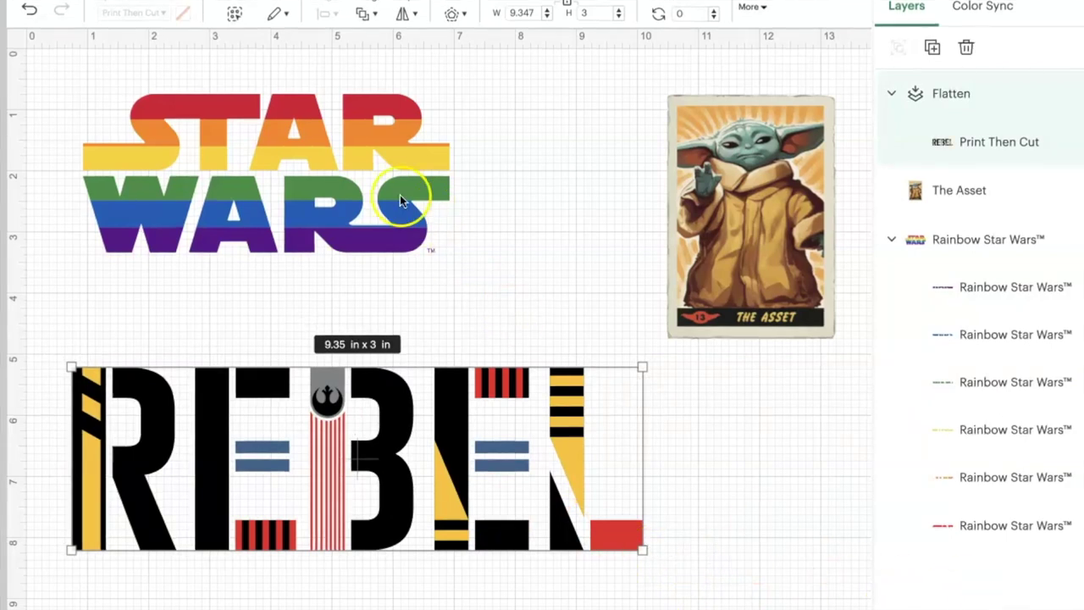
{"action": "left_click", "coordinate": [360, 186]}
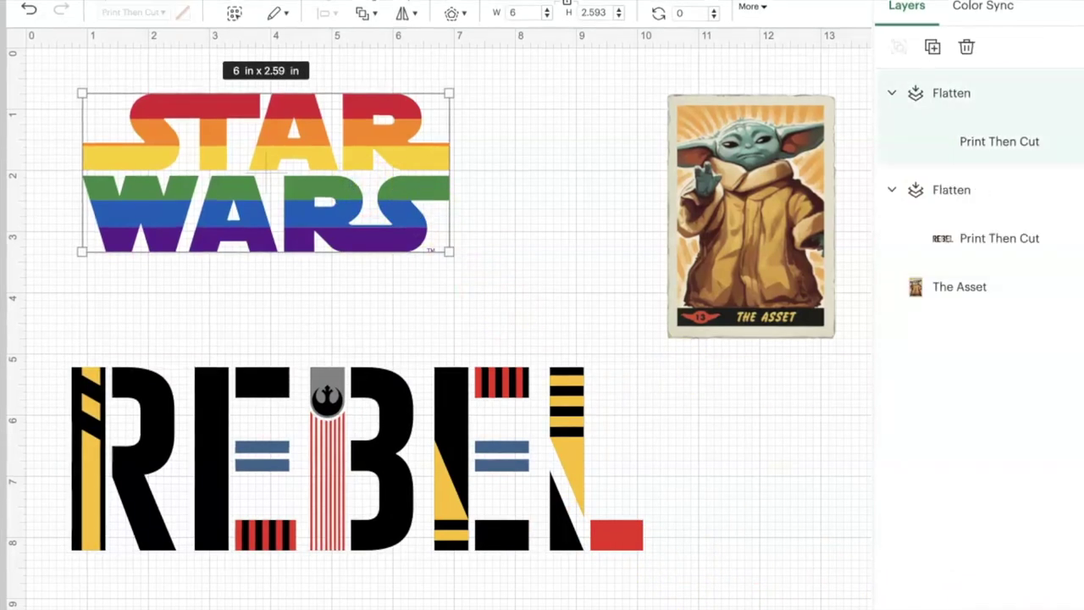
{"action": "left_click", "coordinate": [737, 161]}
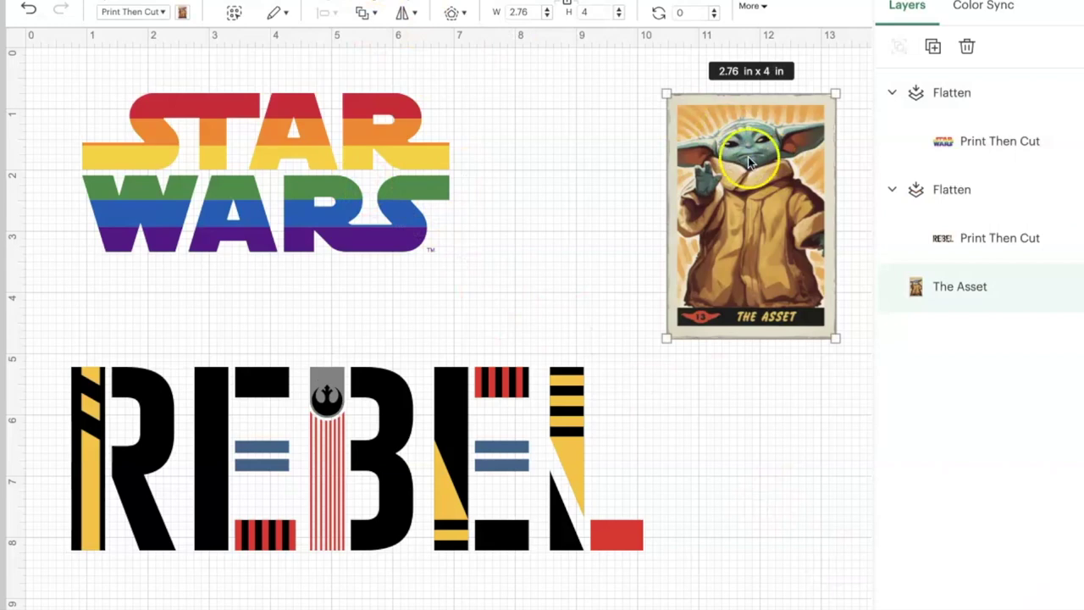
{"action": "left_click", "coordinate": [525, 397]}
Shrink the REBEL logo to about 4.5 in wide
{"action": "left_click_drag", "start_coordinate": [641, 550], "coordinate": [466, 471]}
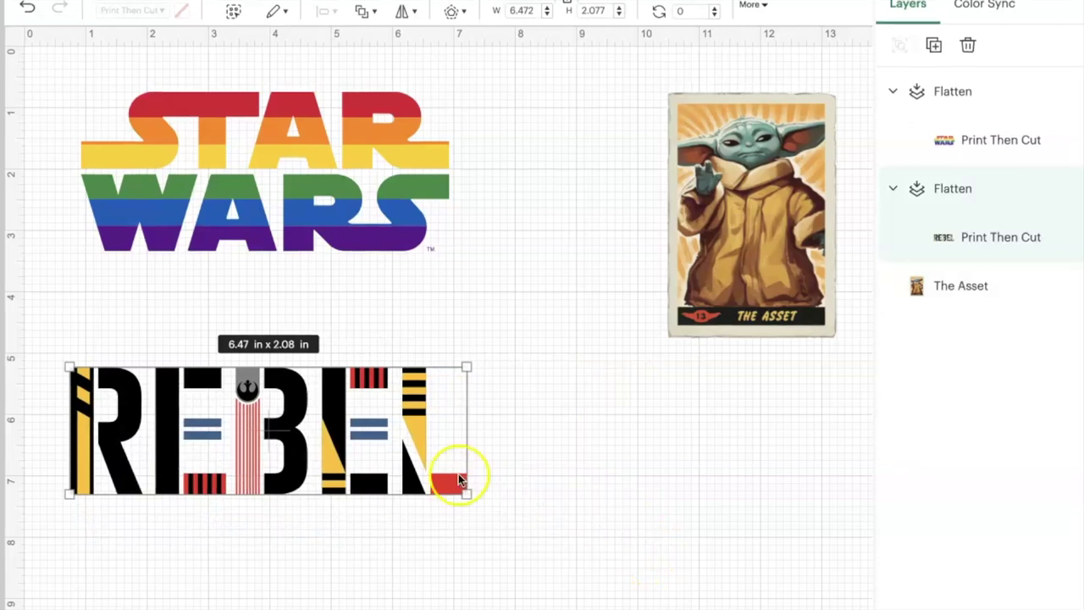
{"action": "left_click_drag", "start_coordinate": [467, 494], "coordinate": [432, 434]}
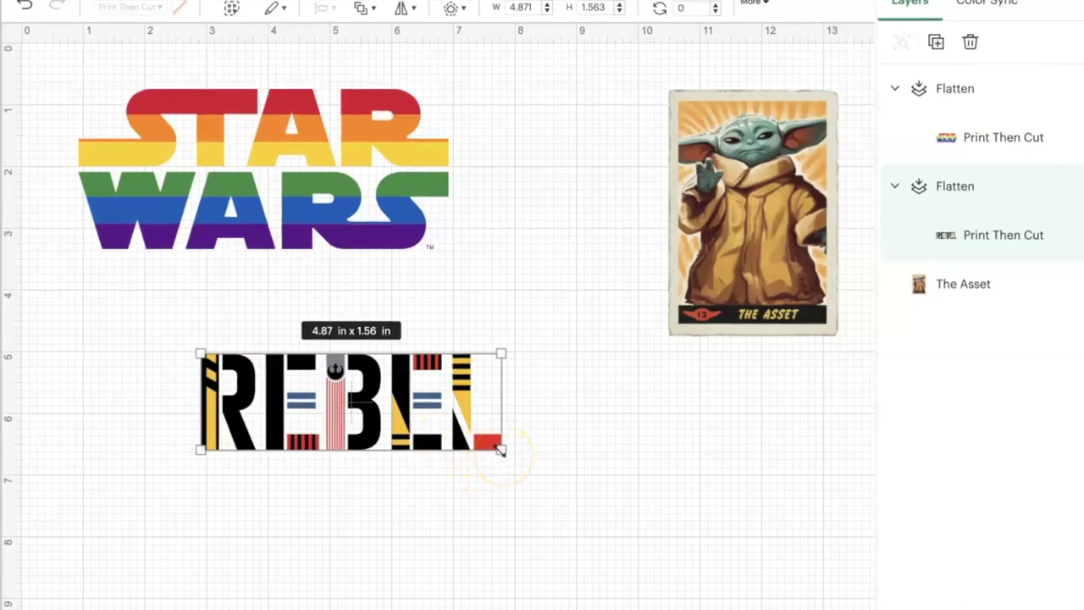
{"action": "left_click_drag", "start_coordinate": [505, 453], "coordinate": [438, 429]}
Shrink the STAR WARS logo to 4.46 × 1.93 in and move The Asset card up-left
{"action": "left_click", "coordinate": [376, 121]}
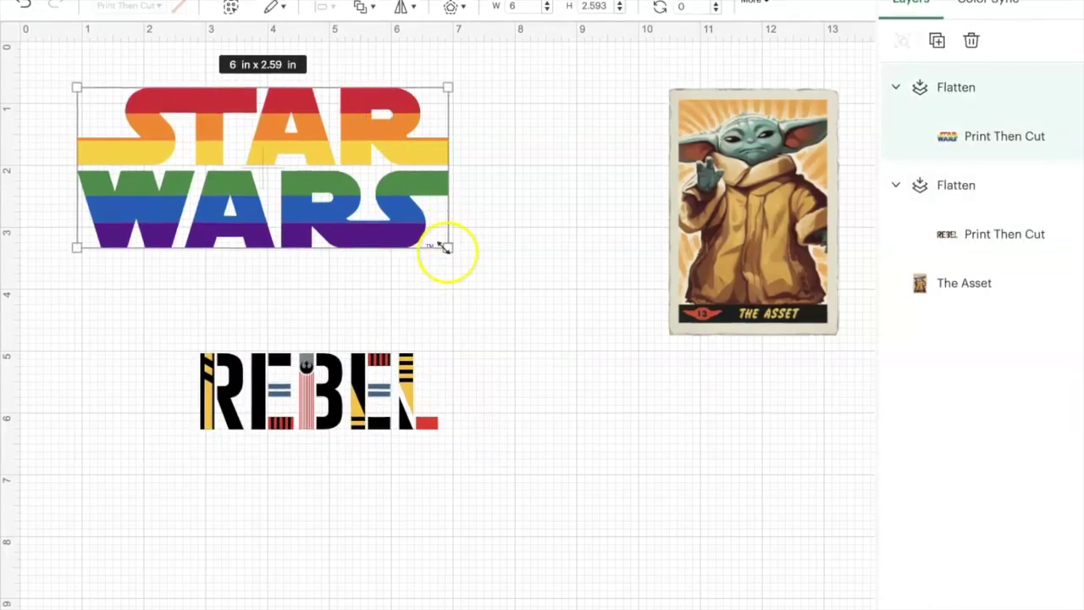
{"action": "scroll", "coordinate": [444, 246], "scroll_direction": "down", "scroll_amount": 1}
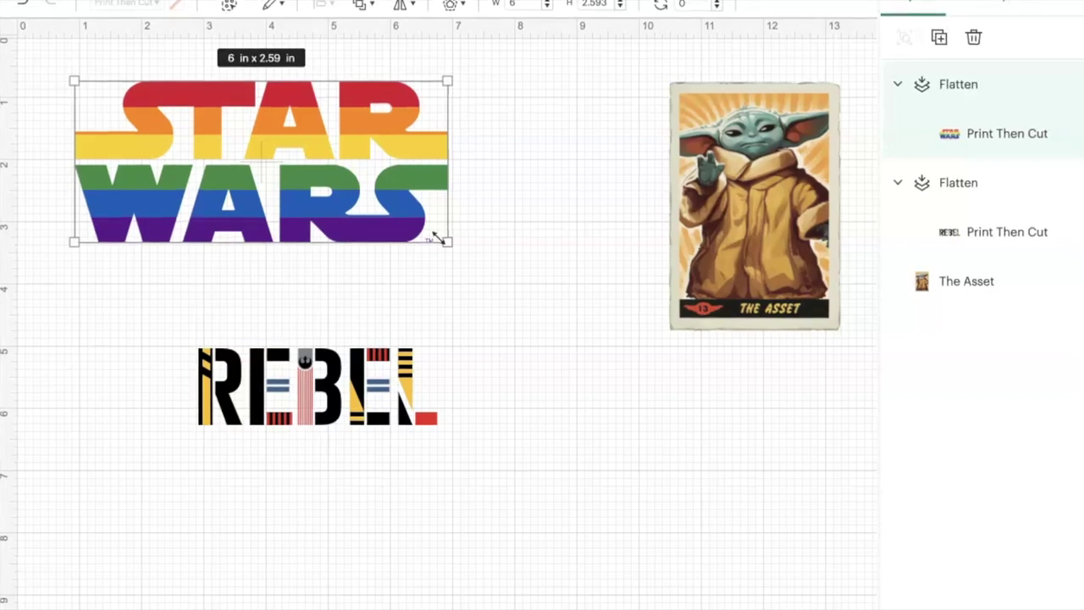
{"action": "left_click_drag", "start_coordinate": [449, 246], "coordinate": [410, 218]}
{"action": "left_click_drag", "start_coordinate": [799, 279], "coordinate": [735, 264]}
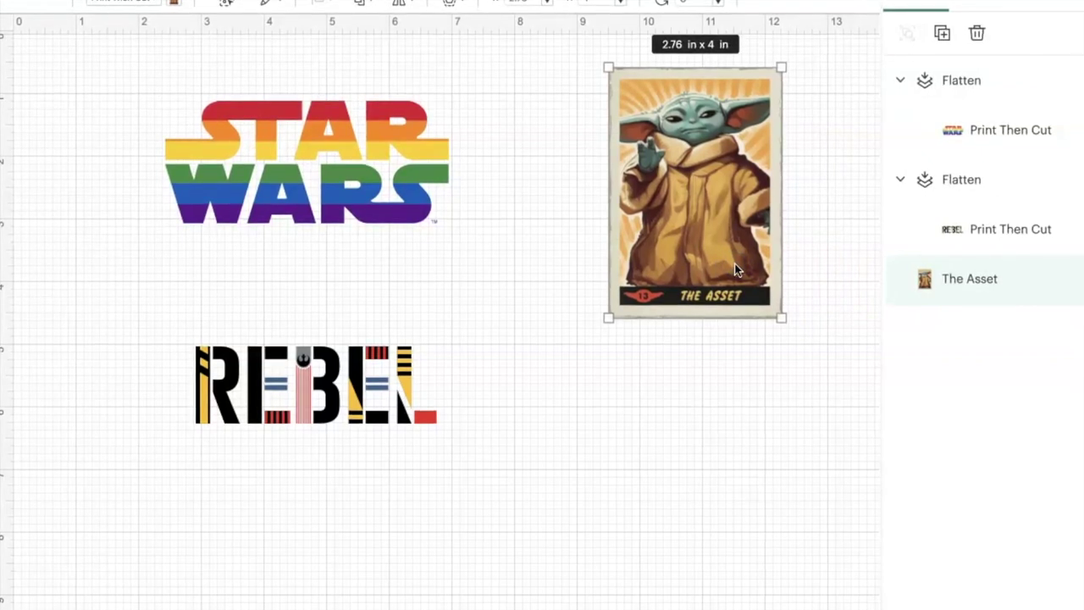
Scale The Asset card to roughly 5 x 7 in, keeping it on the canvas
{"action": "left_click", "coordinate": [828, 360]}
{"action": "left_click_drag", "start_coordinate": [781, 318], "coordinate": [913, 438]}
{"action": "left_click_drag", "start_coordinate": [787, 387], "coordinate": [734, 400]}
{"action": "left_click_drag", "start_coordinate": [834, 523], "coordinate": [920, 540]}
{"action": "left_click_drag", "start_coordinate": [780, 503], "coordinate": [734, 489]}
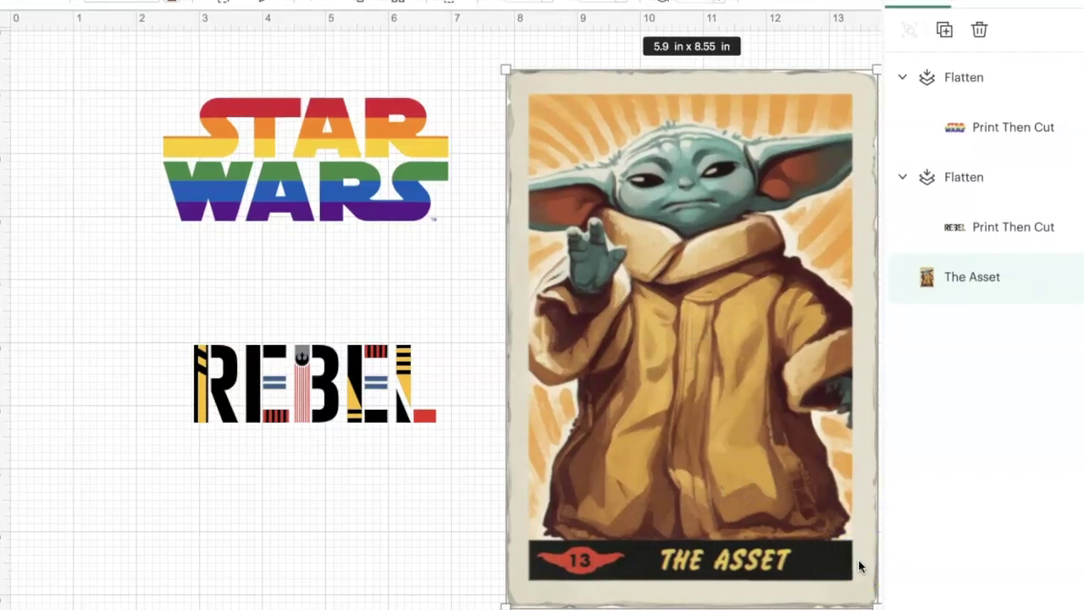
{"action": "left_click_drag", "start_coordinate": [872, 603], "coordinate": [780, 532]}
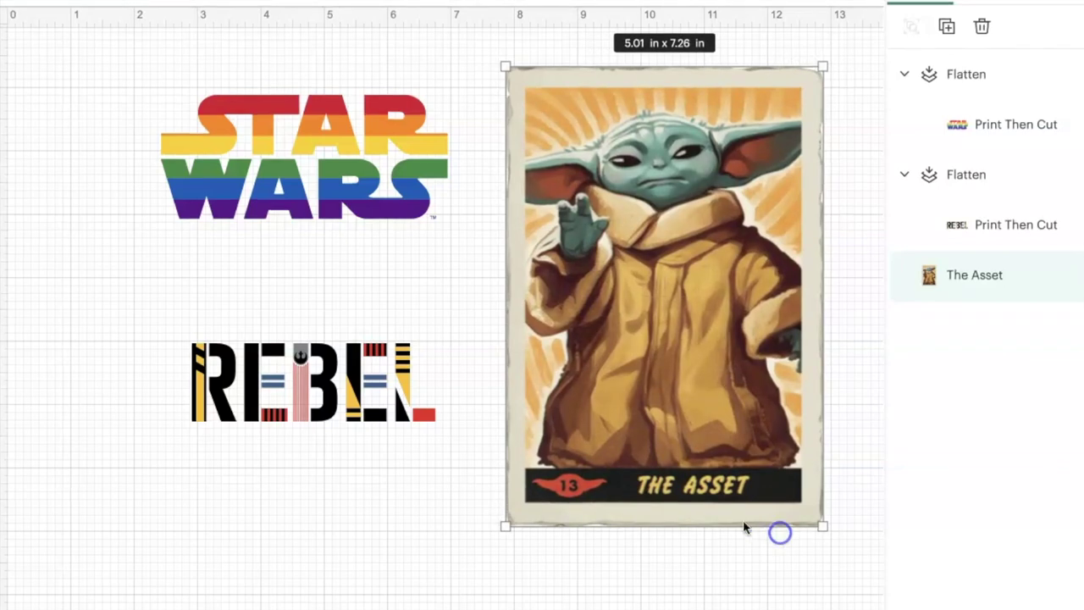
Move the REBEL logo under STAR WARS and size it to 4.56 x 2.47 in
{"action": "left_click_drag", "start_coordinate": [407, 403], "coordinate": [332, 315]}
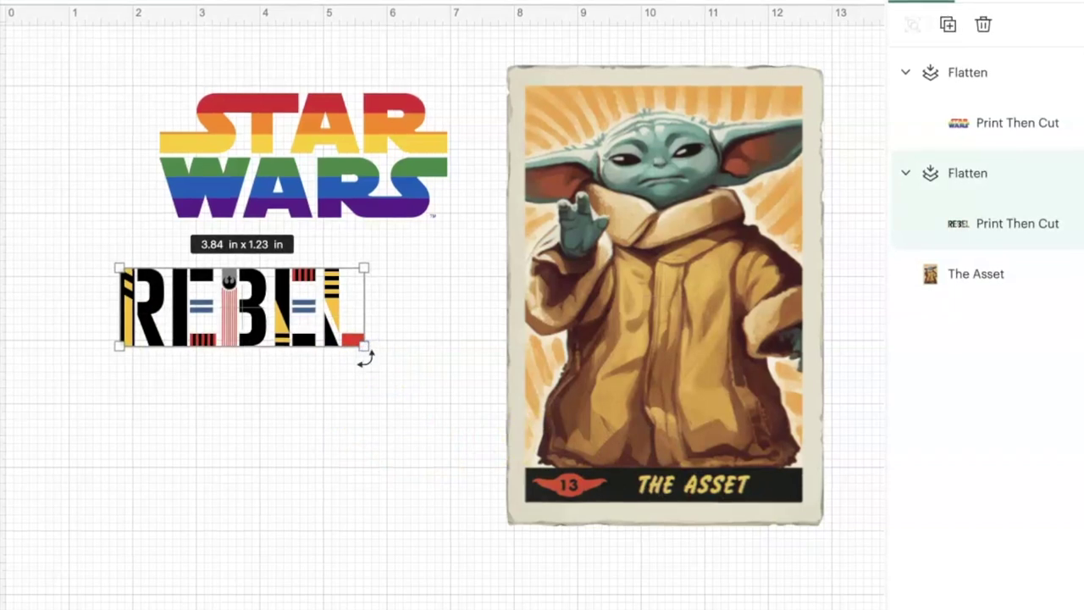
{"action": "mouse_move", "coordinate": [363, 349]}
{"action": "left_mouse_down"}
{"action": "mouse_move", "coordinate": [380, 376]}
{"action": "mouse_move", "coordinate": [355, 363]}
{"action": "left_mouse_up"}
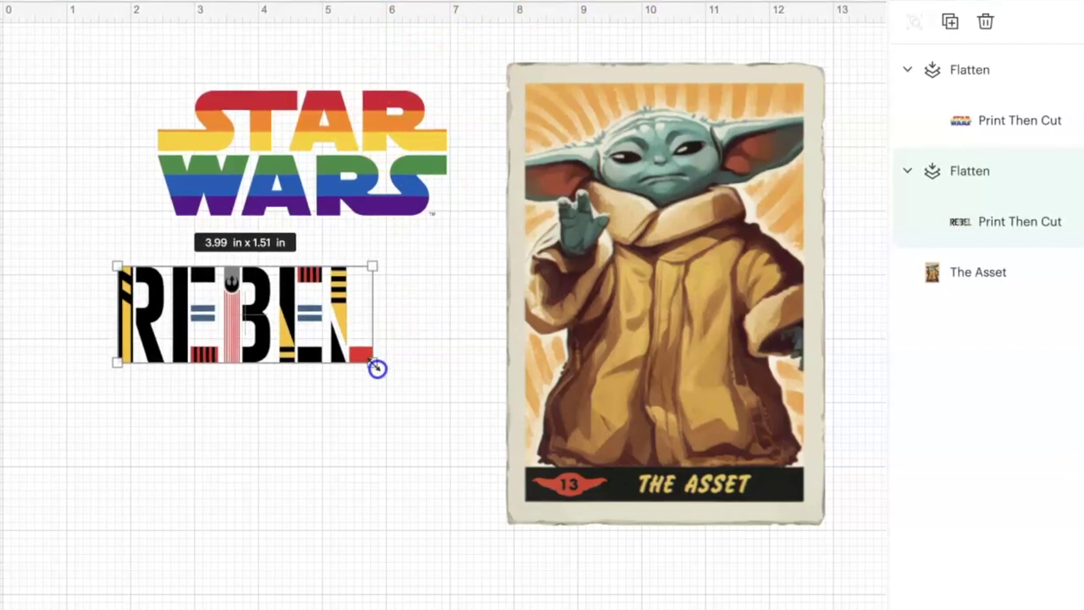
{"action": "left_click_drag", "start_coordinate": [376, 383], "coordinate": [379, 405]}
{"action": "left_click_drag", "start_coordinate": [392, 406], "coordinate": [412, 426]}
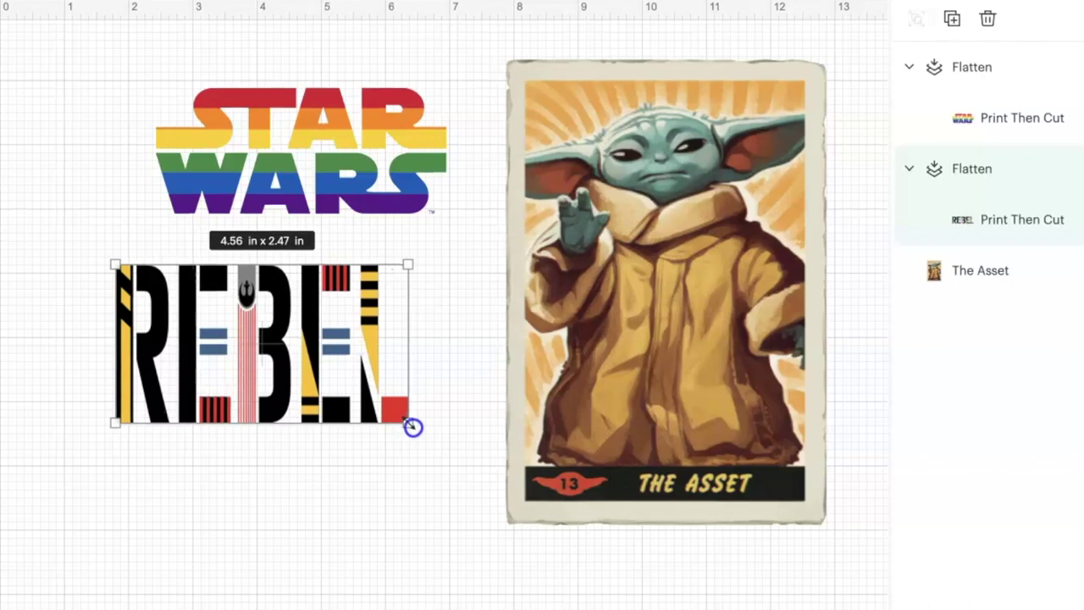
{"action": "left_click", "coordinate": [346, 490]}
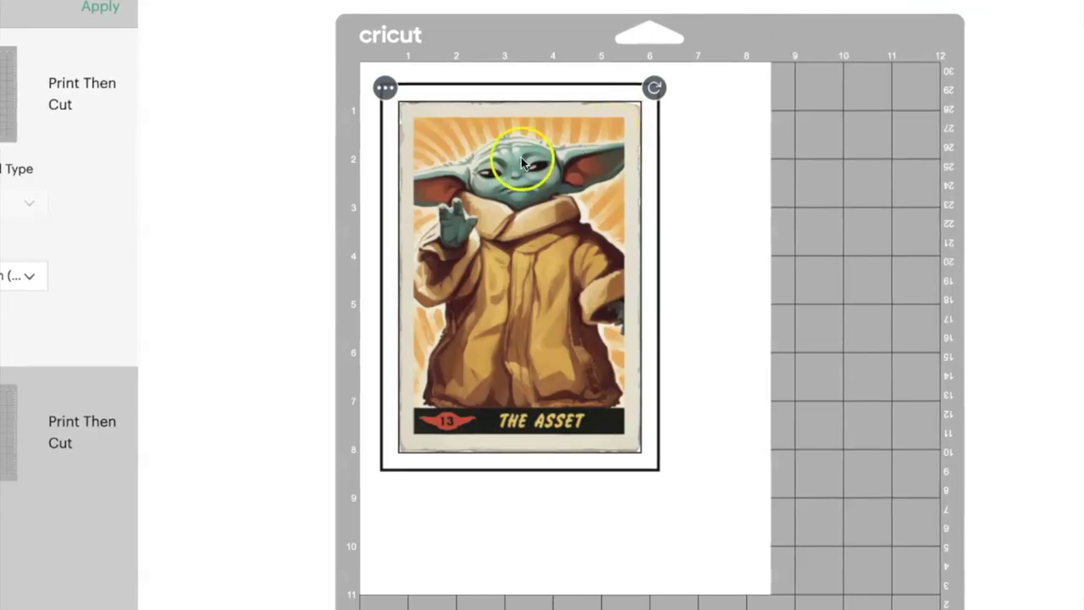
On the second mat, choose Move object for the REBEL logo
{"action": "left_click", "coordinate": [68, 428]}
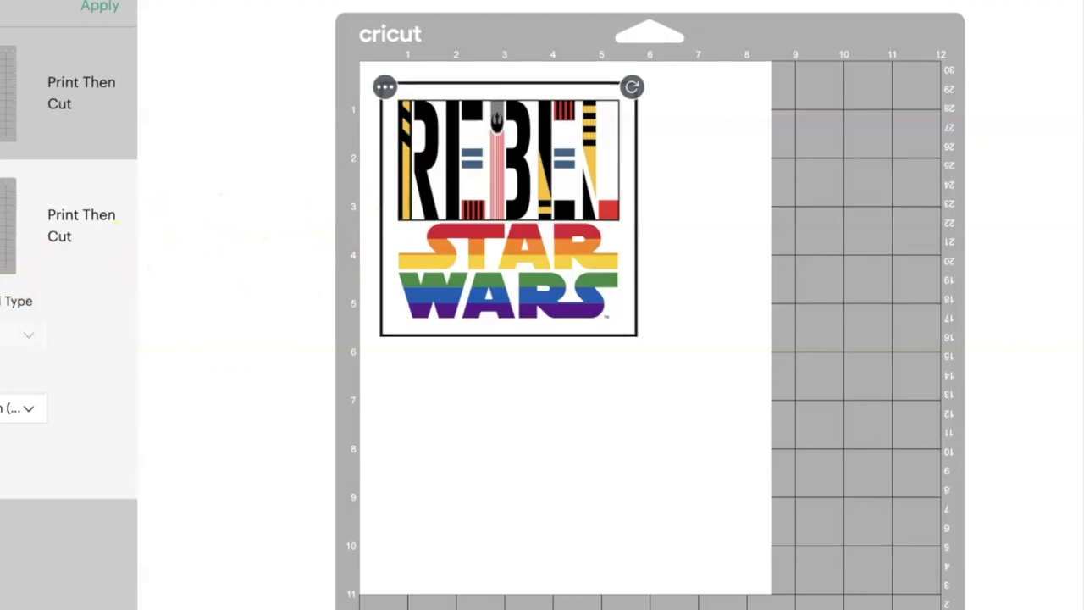
{"action": "left_click", "coordinate": [386, 86]}
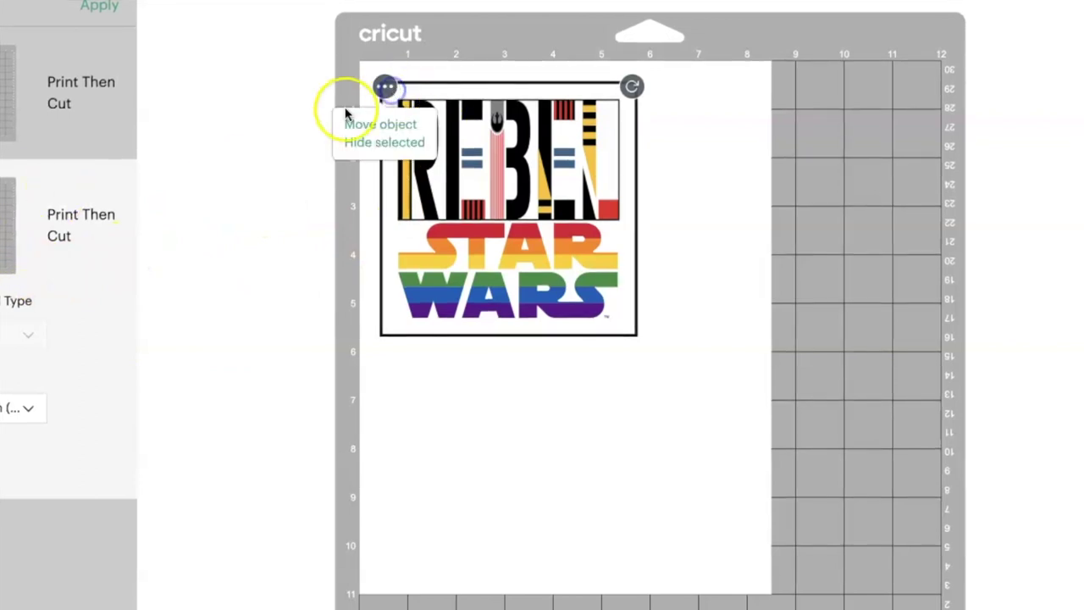
{"action": "left_click", "coordinate": [373, 117]}
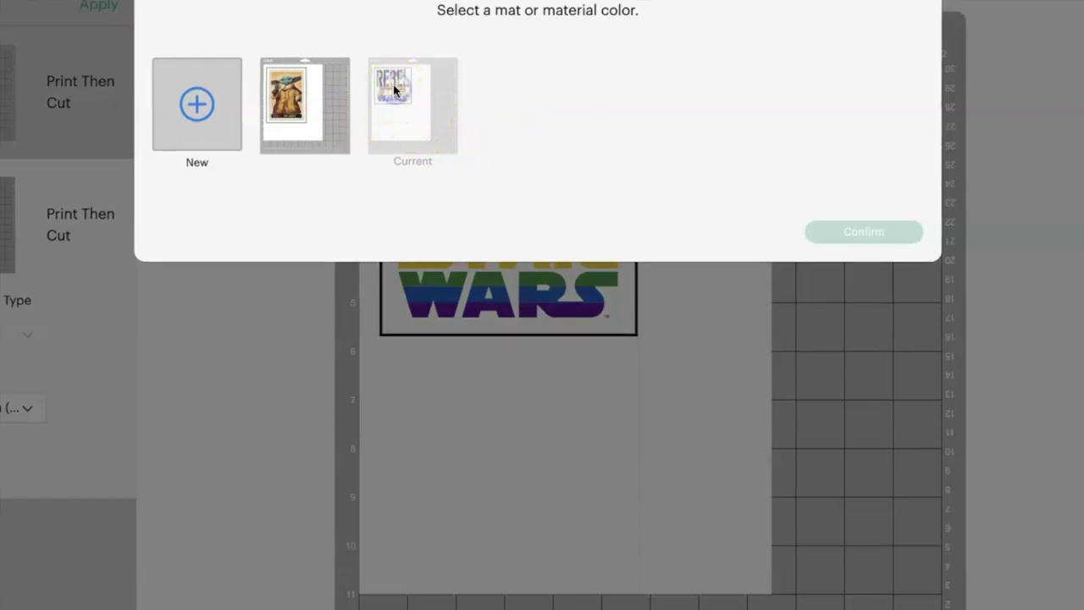
Move REBEL onto the Yoda card's mat, rotate it 90° and place it beside the card
{"action": "left_click", "coordinate": [347, 102]}
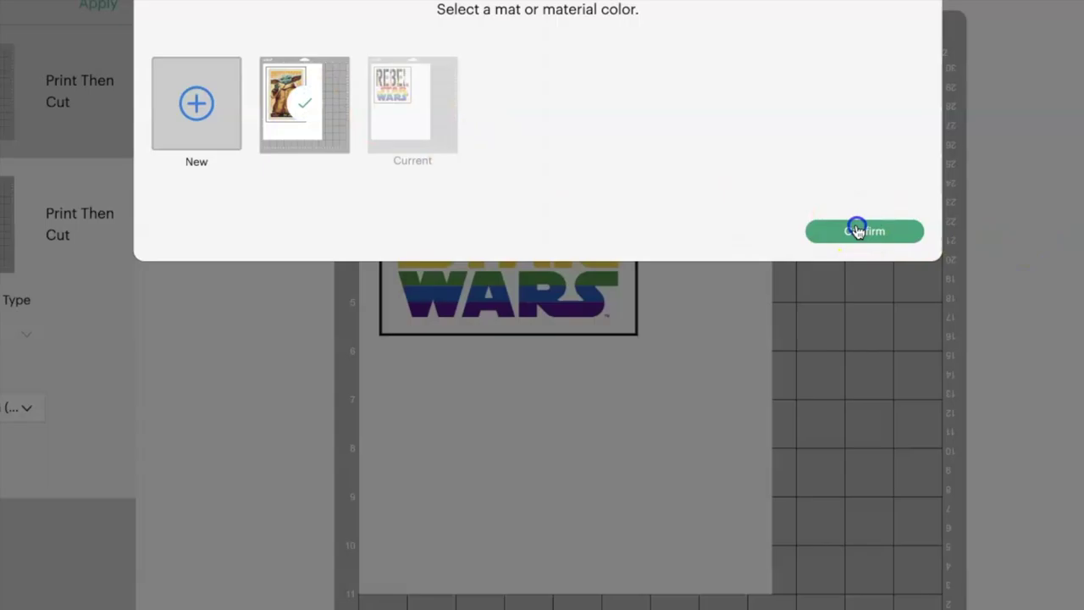
{"action": "left_click", "coordinate": [858, 231]}
{"action": "left_click_drag", "start_coordinate": [535, 201], "coordinate": [606, 521]}
{"action": "left_click_drag", "start_coordinate": [737, 424], "coordinate": [548, 364]}
{"action": "left_click_drag", "start_coordinate": [520, 314], "coordinate": [508, 308]}
{"action": "left_click_drag", "start_coordinate": [593, 471], "coordinate": [592, 412]}
{"action": "left_click_drag", "start_coordinate": [625, 448], "coordinate": [673, 340]}
{"action": "left_click_drag", "start_coordinate": [743, 339], "coordinate": [789, 206]}
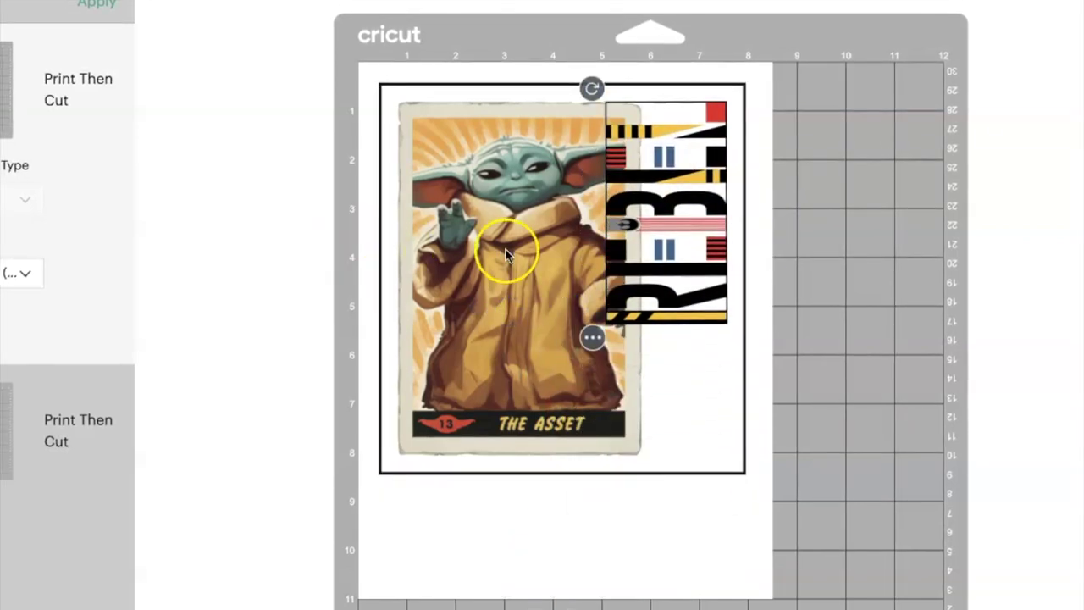
Adjust the Yoda card and REBEL positions, then send REBEL to the STAR WARS mat
{"action": "left_click_drag", "start_coordinate": [505, 254], "coordinate": [449, 383]}
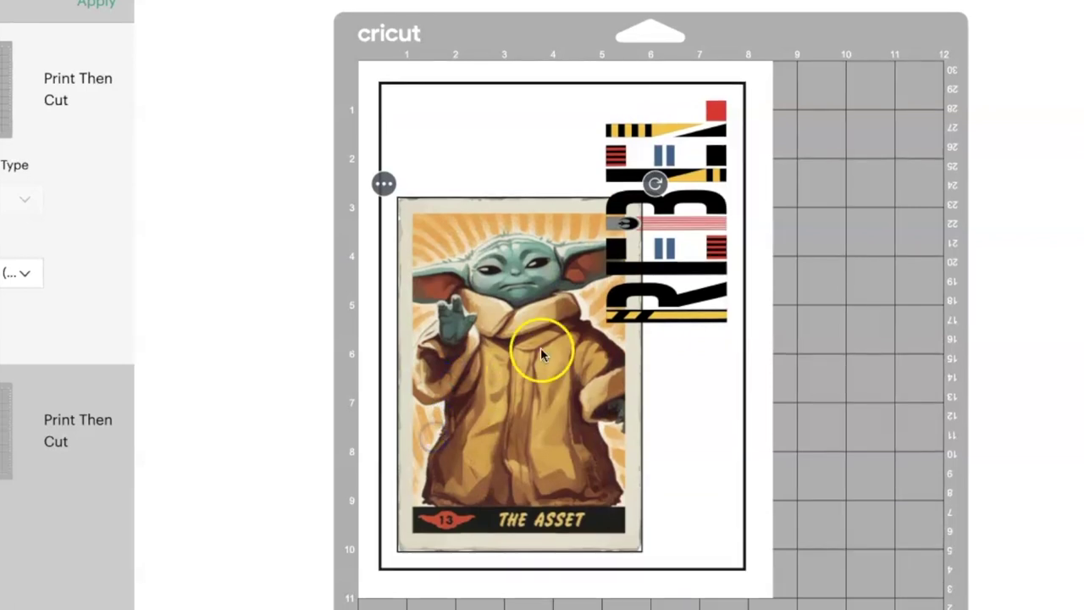
{"action": "left_click_drag", "start_coordinate": [528, 273], "coordinate": [529, 175]}
{"action": "left_click", "coordinate": [667, 193]}
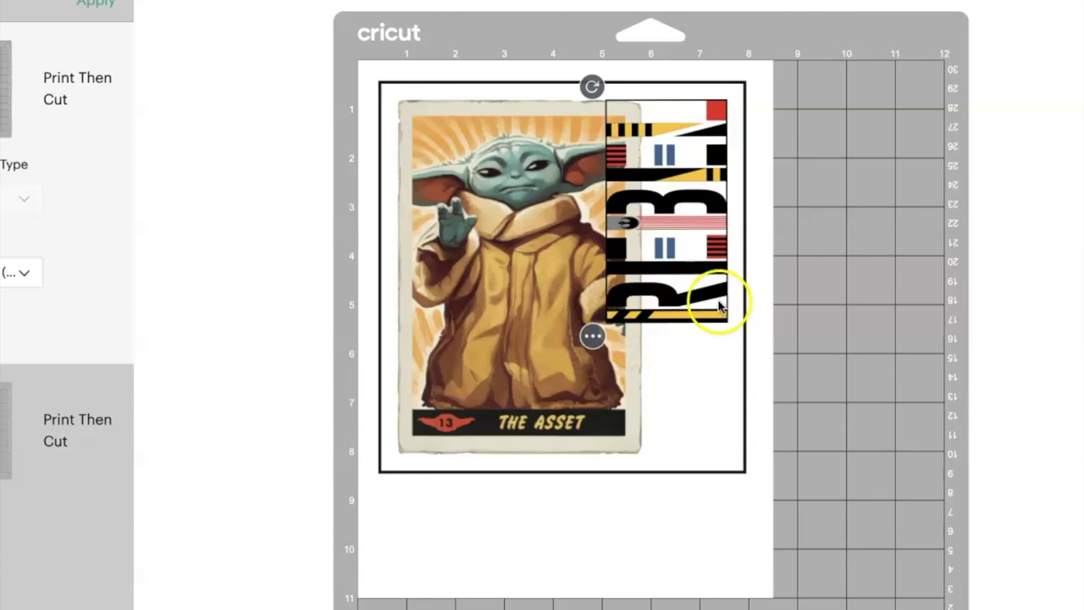
{"action": "left_click_drag", "start_coordinate": [716, 305], "coordinate": [718, 312]}
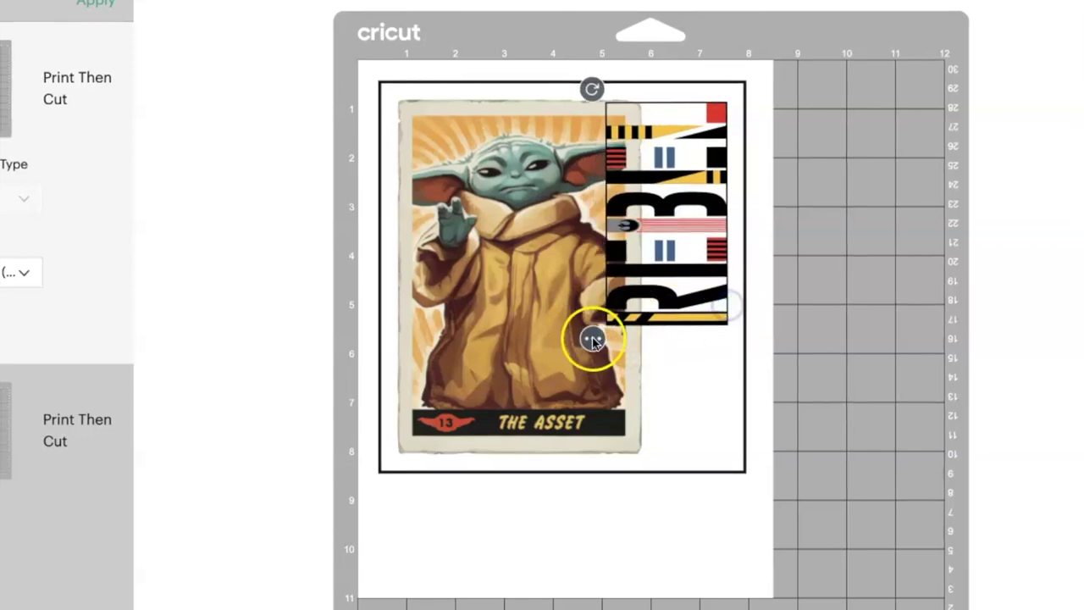
{"action": "left_click", "coordinate": [452, 148]}
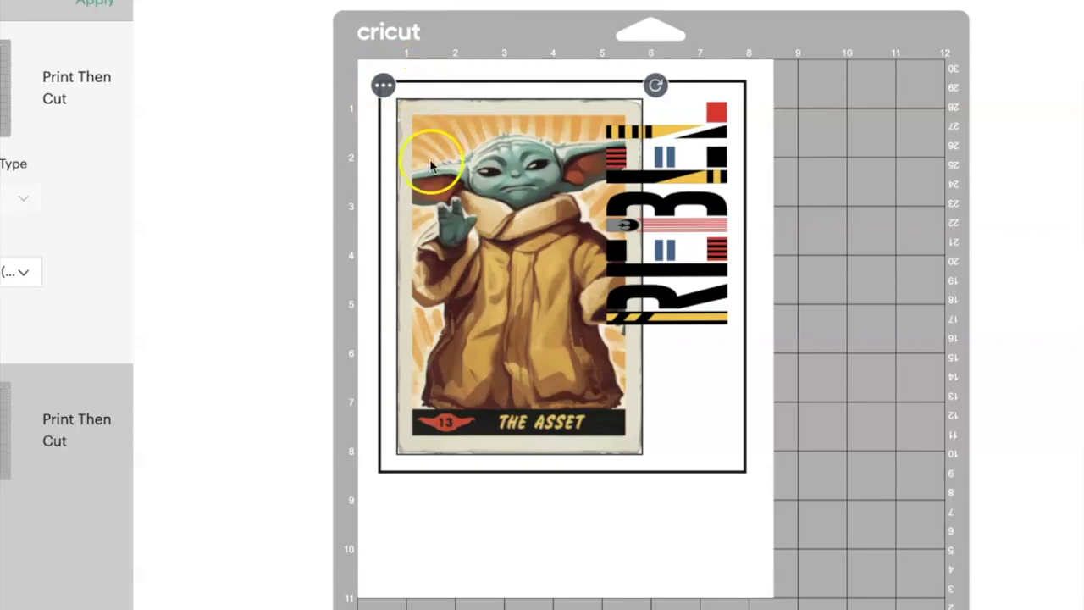
{"action": "left_click", "coordinate": [621, 317]}
{"action": "left_click", "coordinate": [593, 342]}
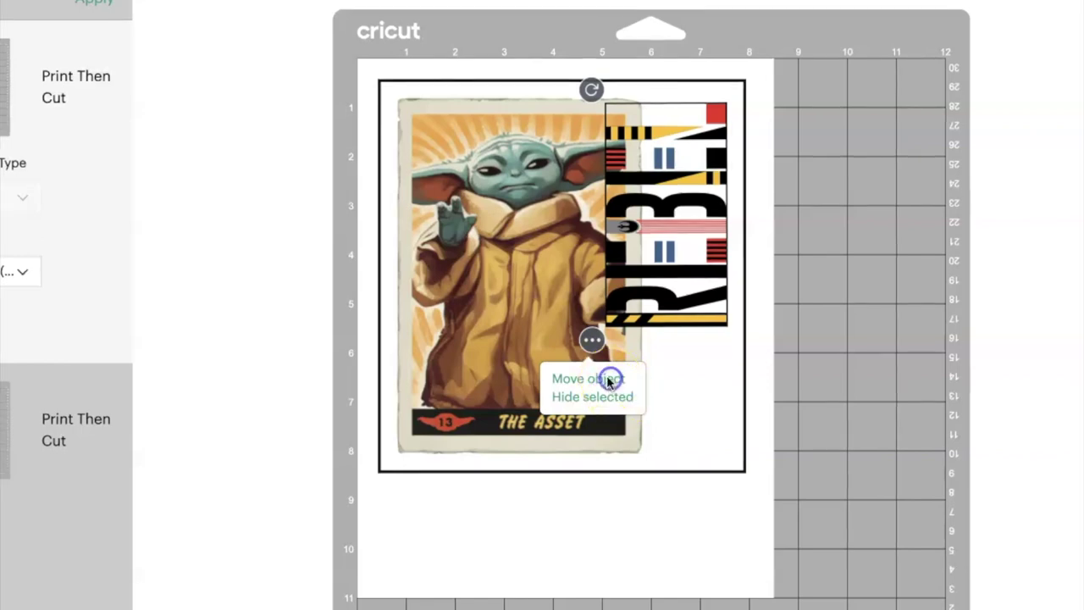
{"action": "left_click", "coordinate": [587, 378]}
{"action": "left_click", "coordinate": [415, 116]}
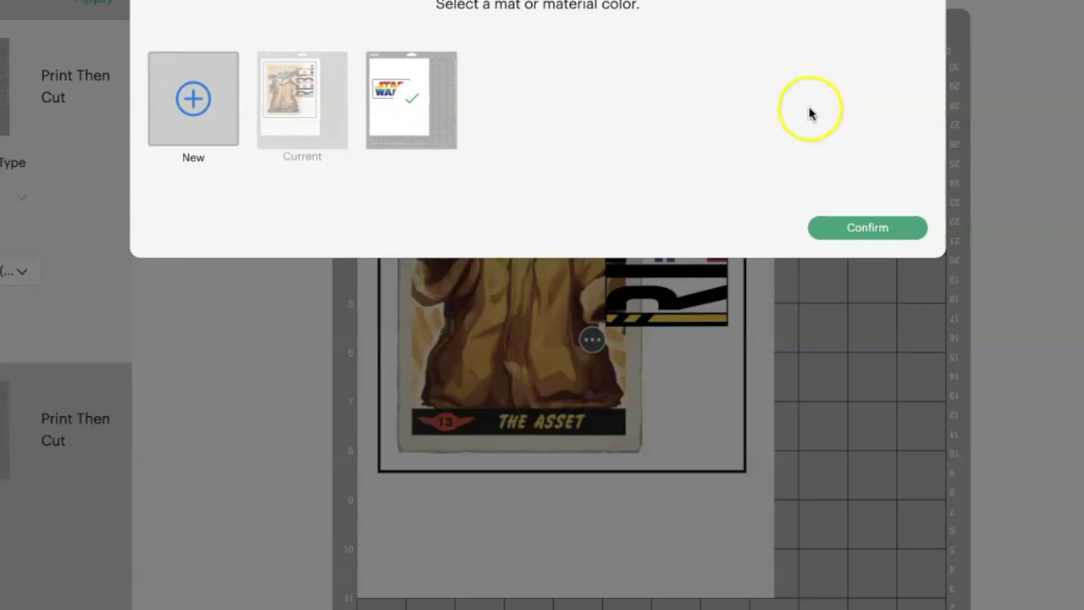
Confirm the move and set REBEL level across the top of the STAR WARS logo
{"action": "left_click", "coordinate": [865, 230]}
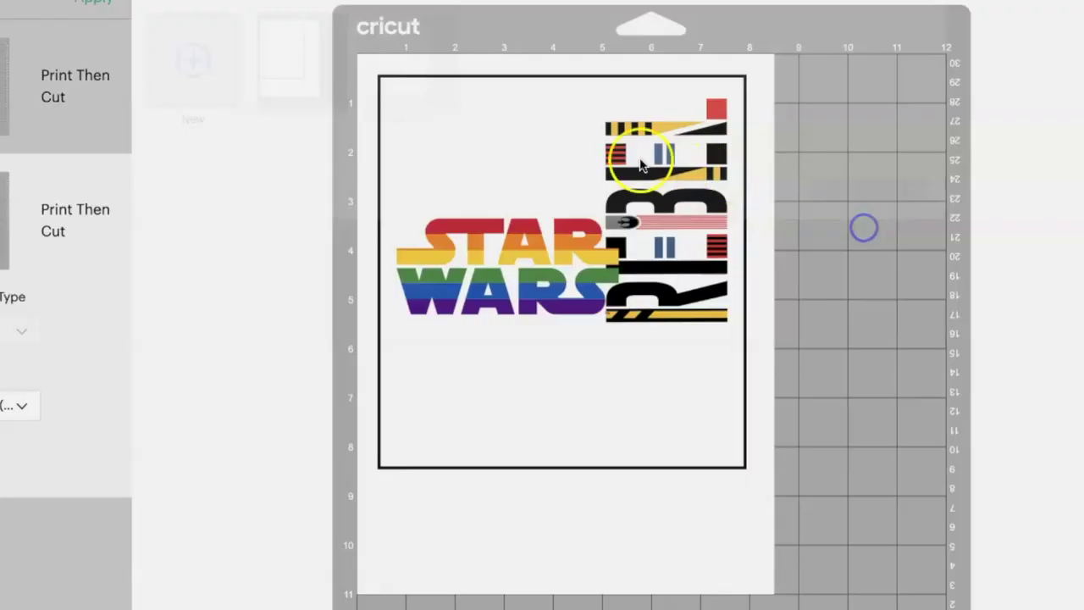
{"action": "left_click_drag", "start_coordinate": [696, 223], "coordinate": [540, 217]}
{"action": "left_click_drag", "start_coordinate": [455, 70], "coordinate": [634, 130]}
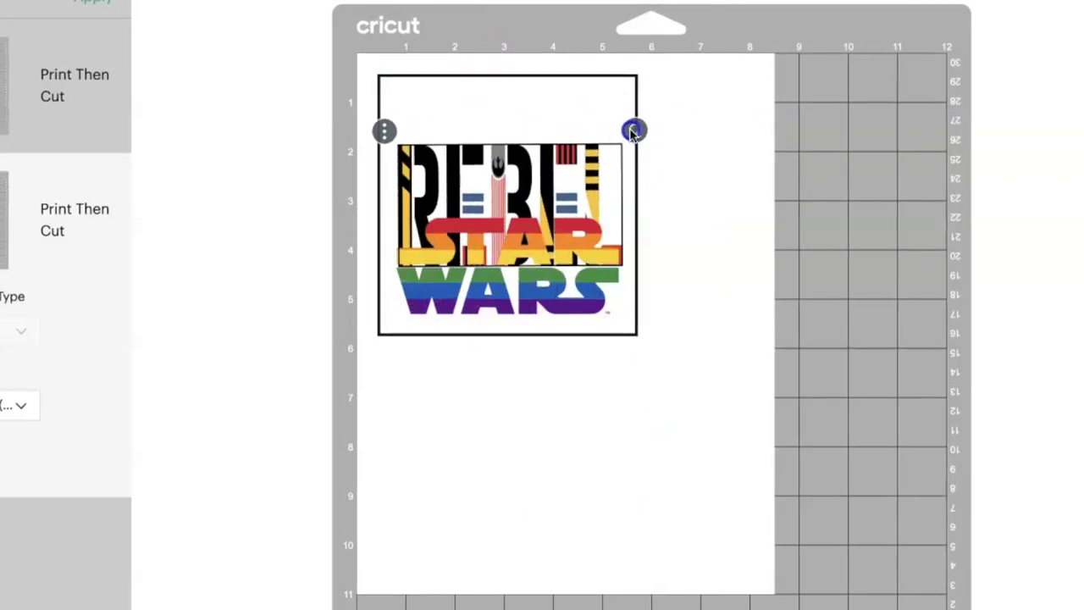
{"action": "left_click_drag", "start_coordinate": [553, 160], "coordinate": [553, 110]}
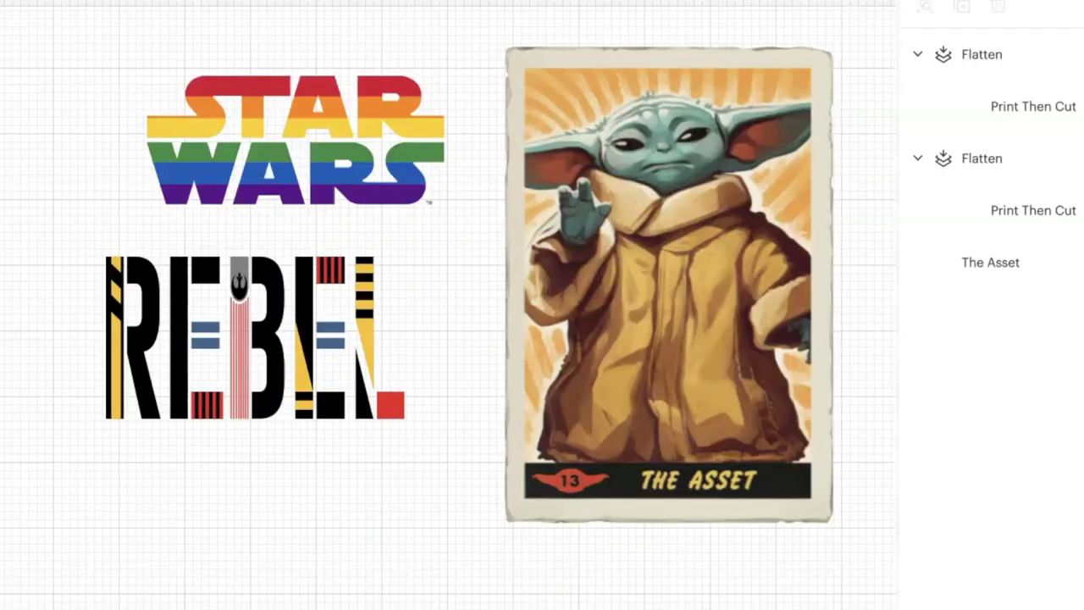
Duplicate the rainbow STAR WARS logo and the REBEL image once each
{"action": "left_click", "coordinate": [308, 166]}
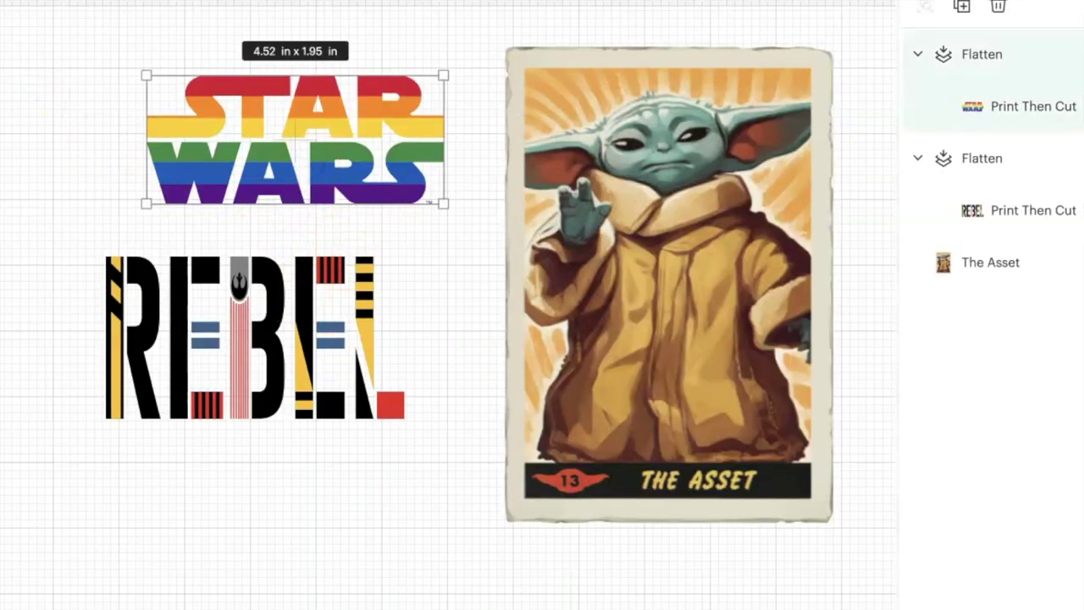
{"action": "left_click", "coordinate": [962, 8]}
{"action": "left_click", "coordinate": [322, 335]}
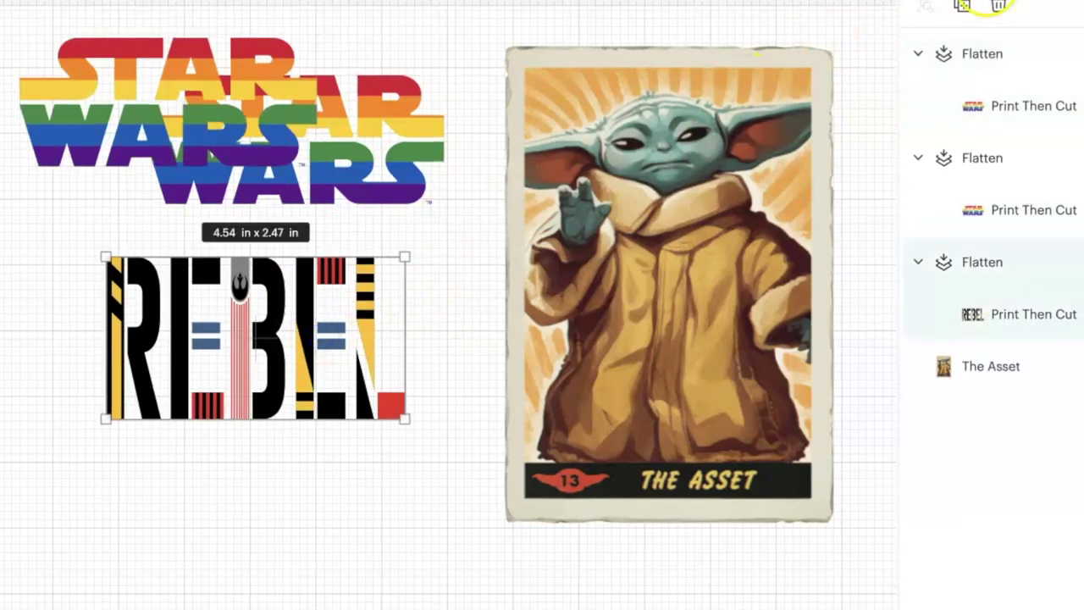
{"action": "left_click", "coordinate": [963, 7]}
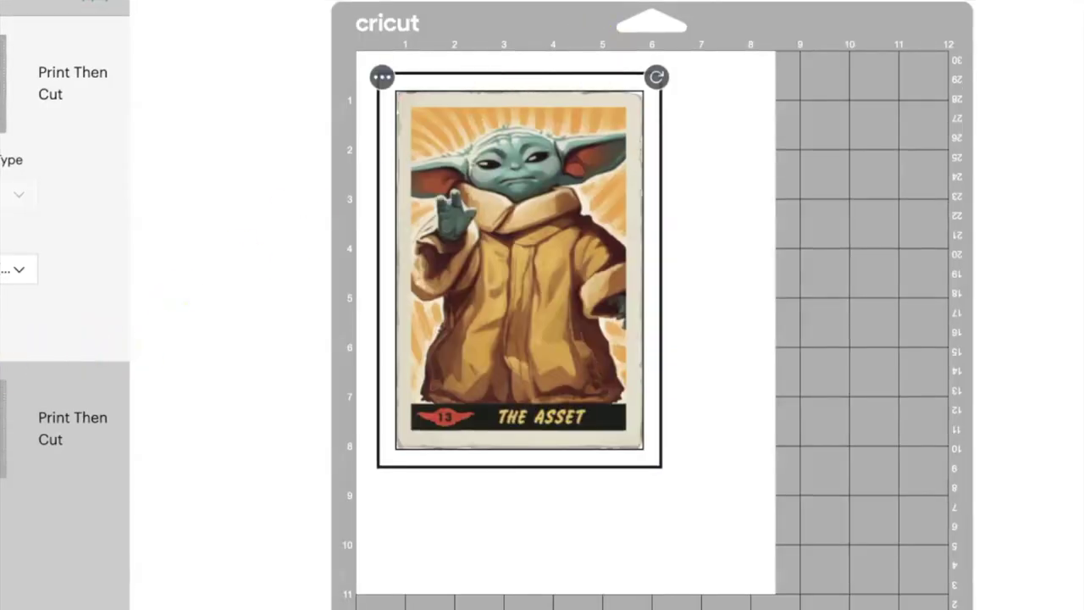
On the logos mat, turn the top REBEL copy and reposition both STAR WARS copies
{"action": "left_click", "coordinate": [17, 422]}
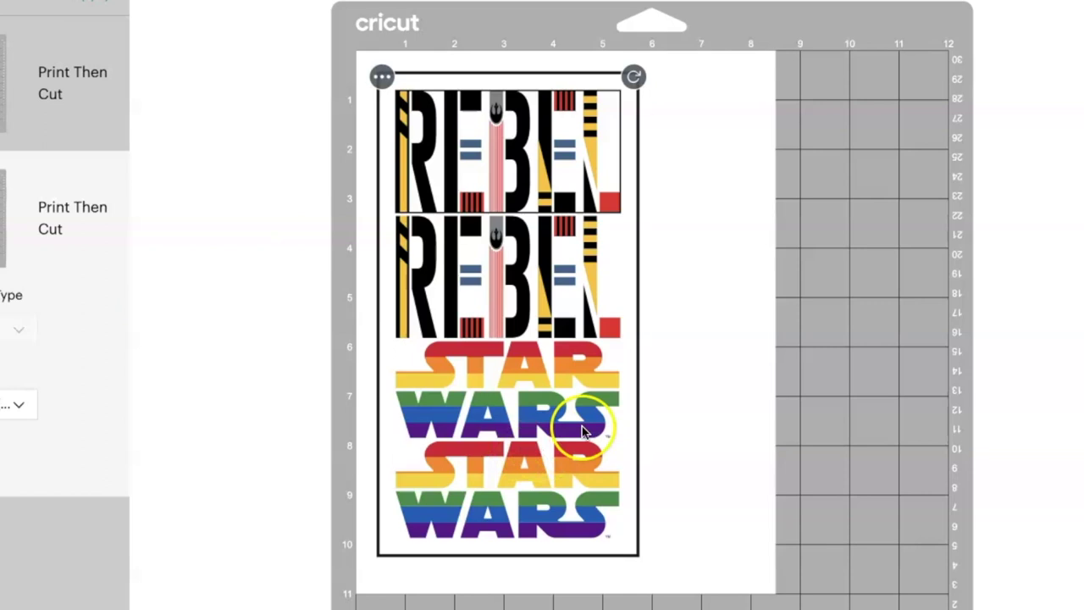
{"action": "left_click_drag", "start_coordinate": [500, 158], "coordinate": [610, 158]}
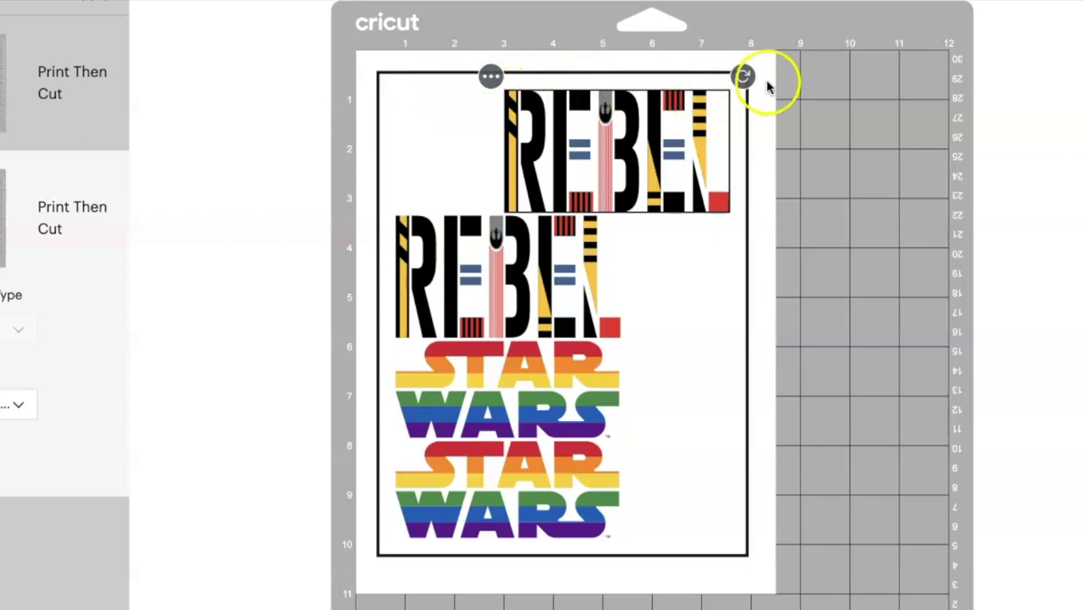
{"action": "left_click_drag", "start_coordinate": [750, 91], "coordinate": [707, 197]}
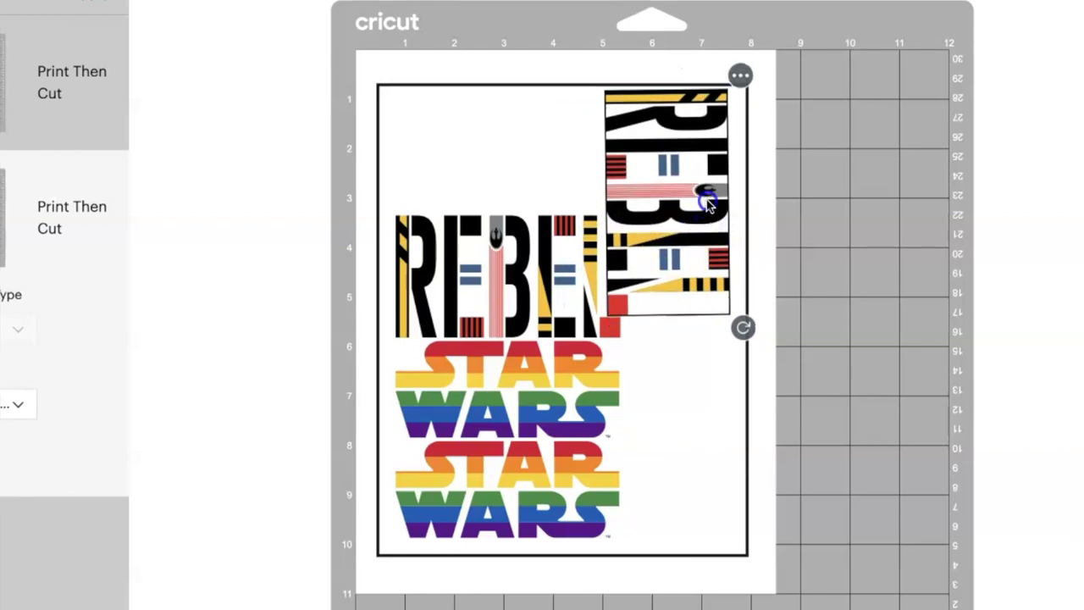
{"action": "left_click_drag", "start_coordinate": [520, 305], "coordinate": [512, 310]}
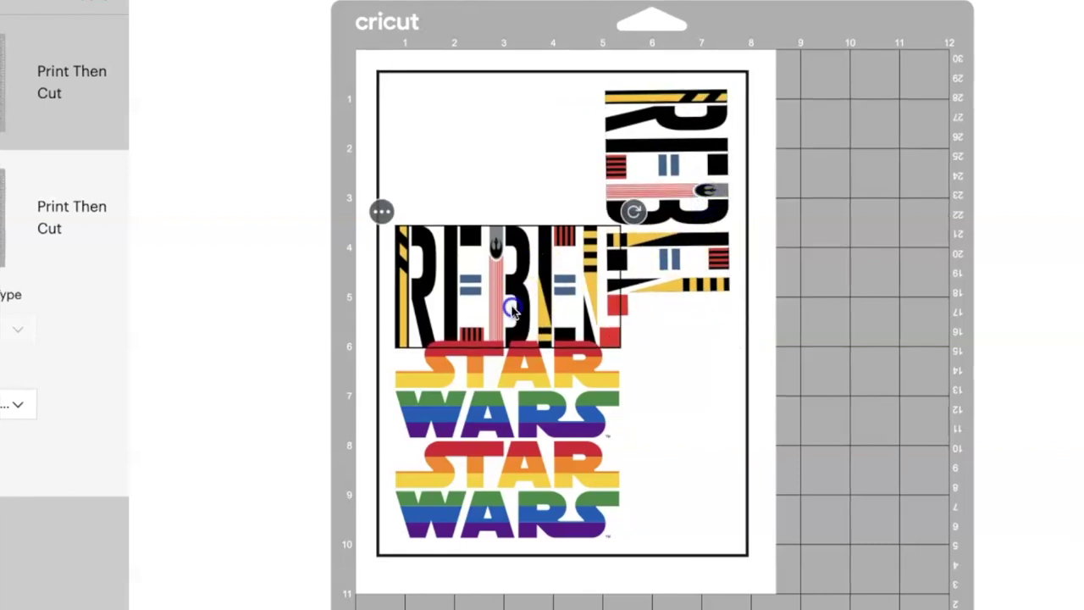
{"action": "left_click_drag", "start_coordinate": [504, 351], "coordinate": [465, 398]}
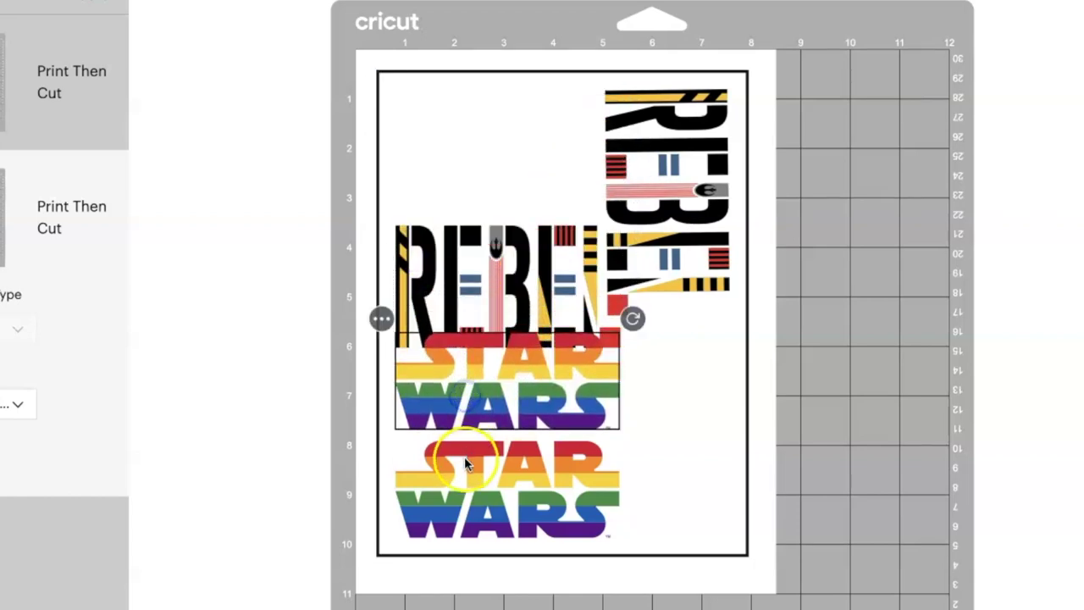
{"action": "left_click_drag", "start_coordinate": [465, 460], "coordinate": [624, 486]}
{"action": "left_click_drag", "start_coordinate": [484, 370], "coordinate": [478, 391]}
Level the vertical REBEL copy, placing one REBEL top left and offsetting the other right
{"action": "left_click", "coordinate": [642, 132]}
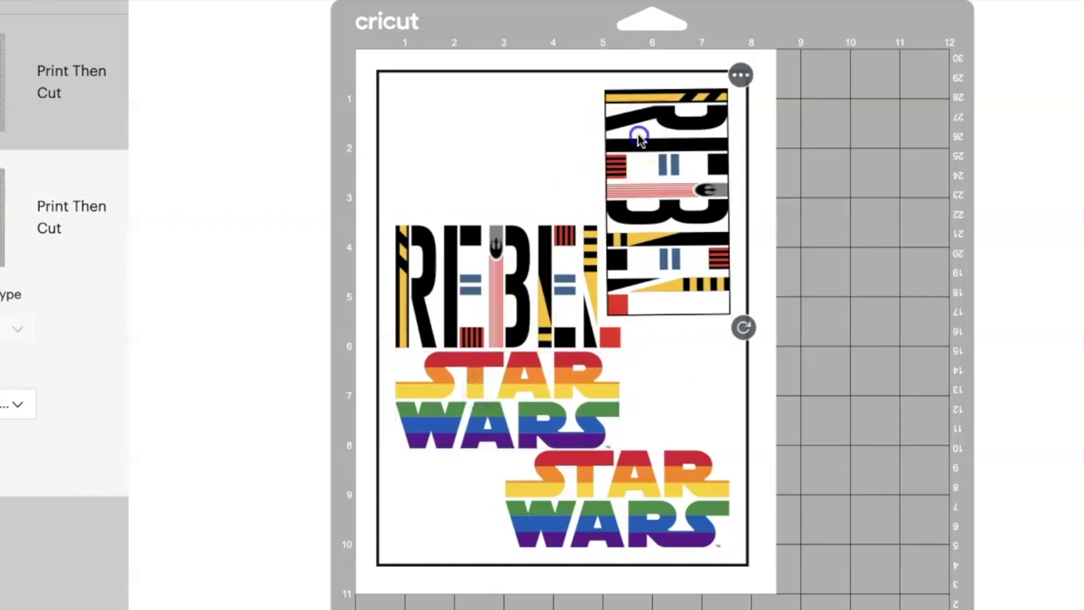
{"action": "left_click_drag", "start_coordinate": [743, 329], "coordinate": [775, 142]}
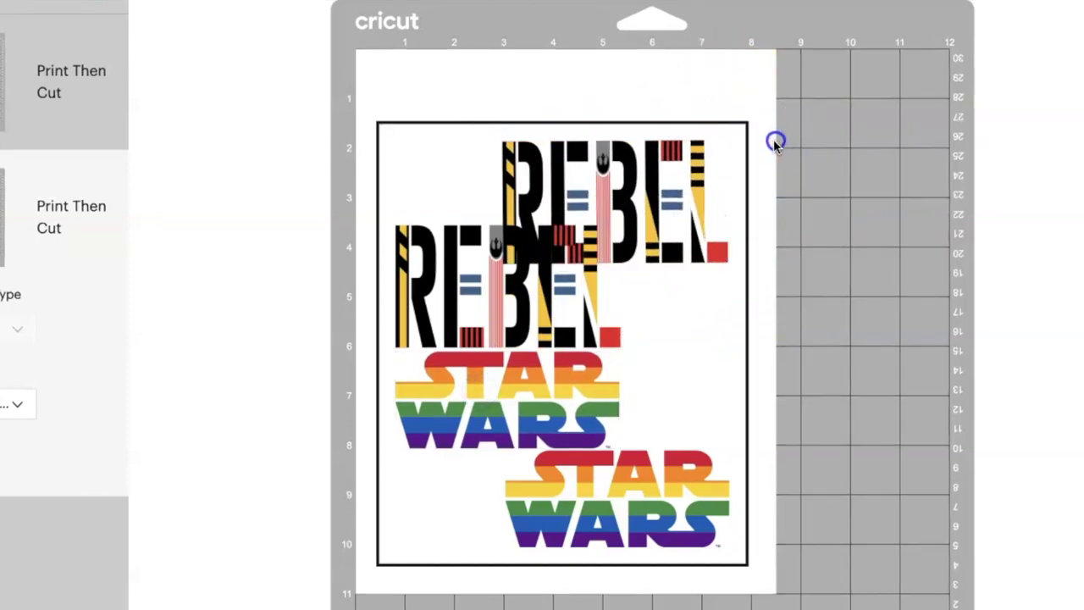
{"action": "left_click_drag", "start_coordinate": [665, 218], "coordinate": [514, 145]}
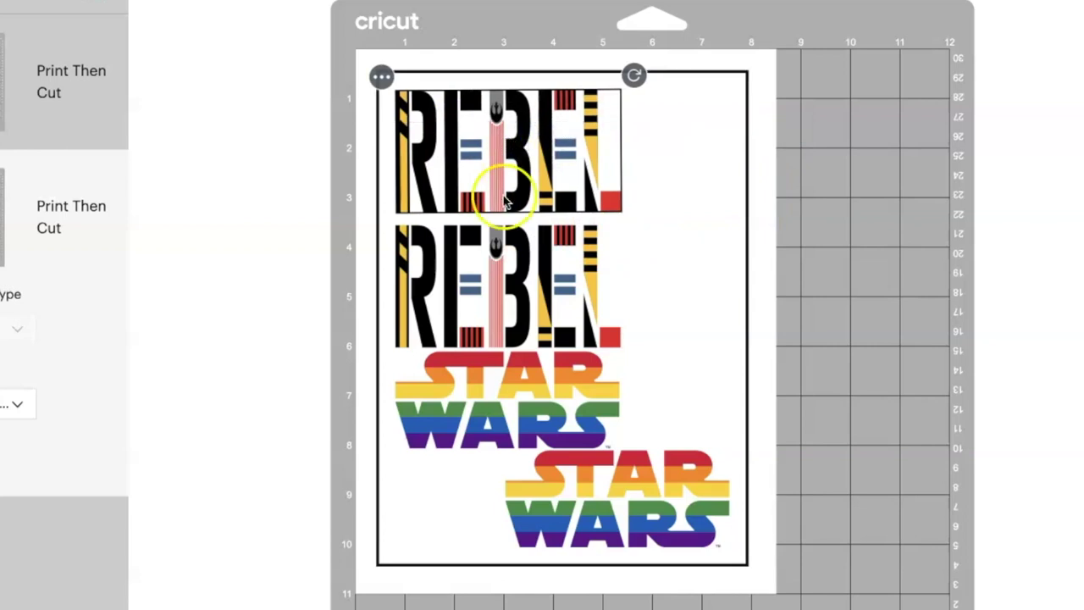
{"action": "left_click_drag", "start_coordinate": [472, 277], "coordinate": [644, 271]}
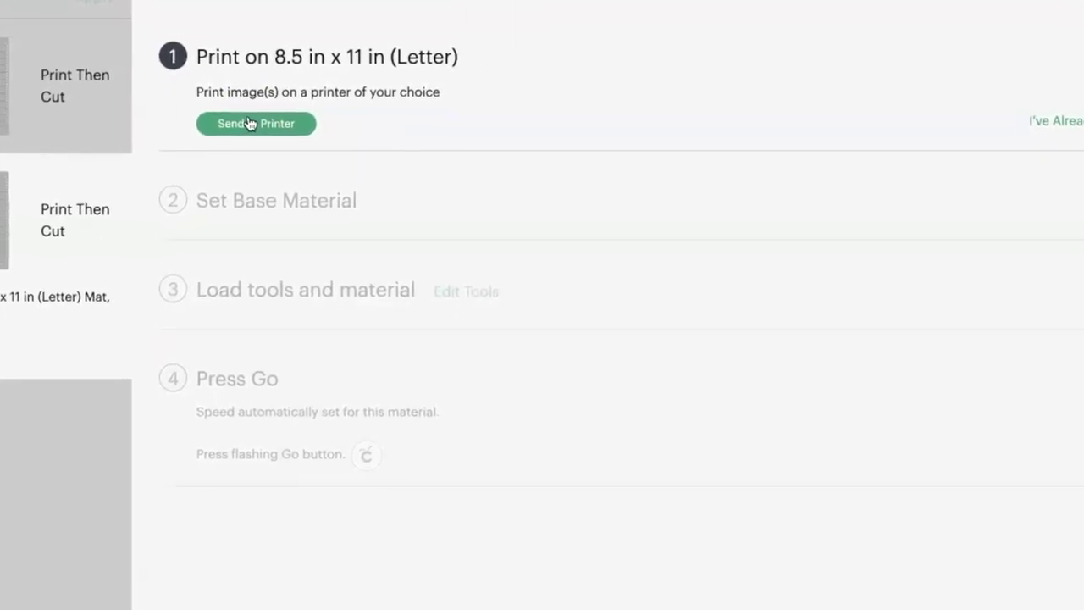
Open print setup for the Letter mat with Add Bleed left on
{"action": "left_click", "coordinate": [247, 118]}
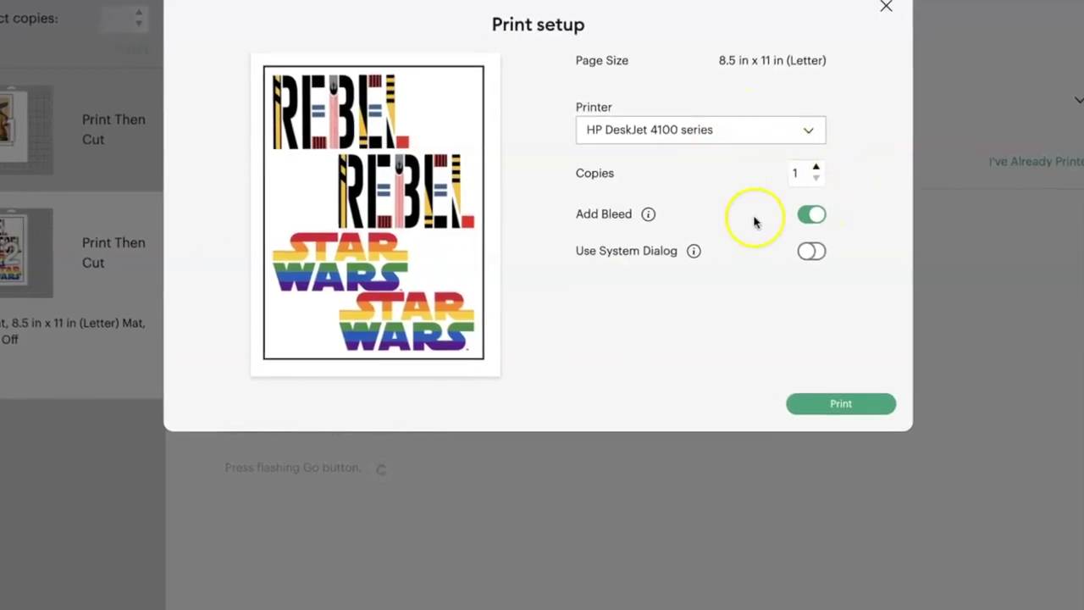
{"action": "left_click", "coordinate": [817, 211]}
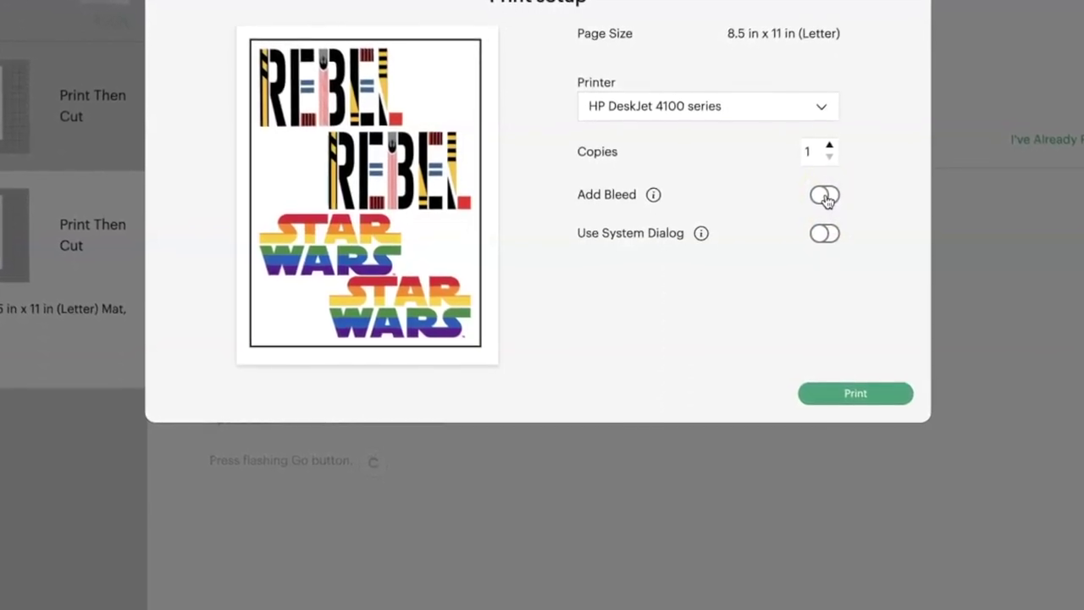
{"action": "left_click", "coordinate": [825, 199]}
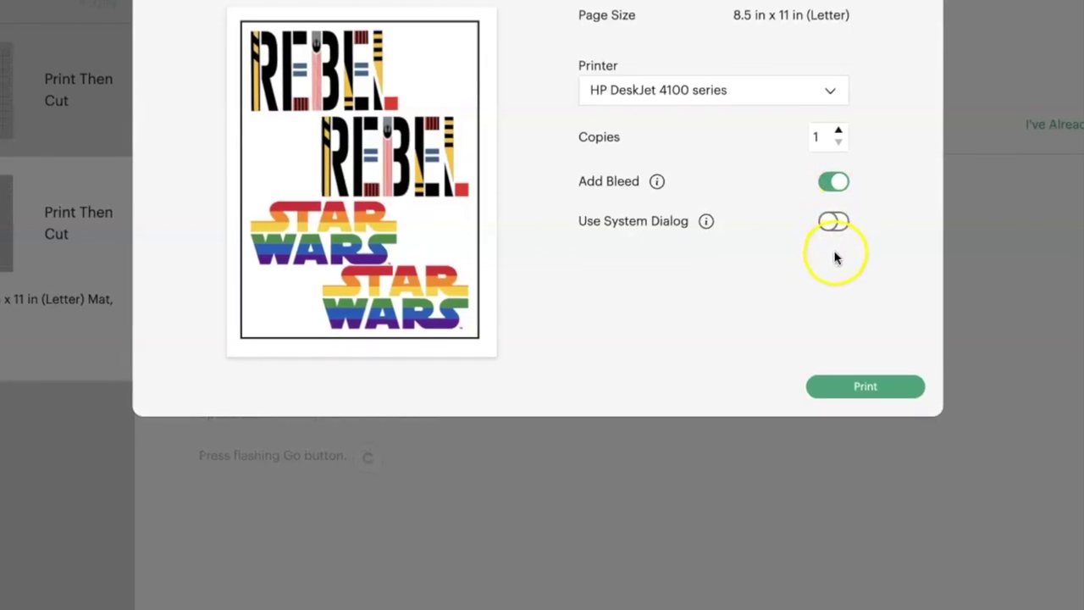
Print the mat, choose Printable Iron-On, Dark, and open the All Materials search
{"action": "left_click", "coordinate": [871, 385]}
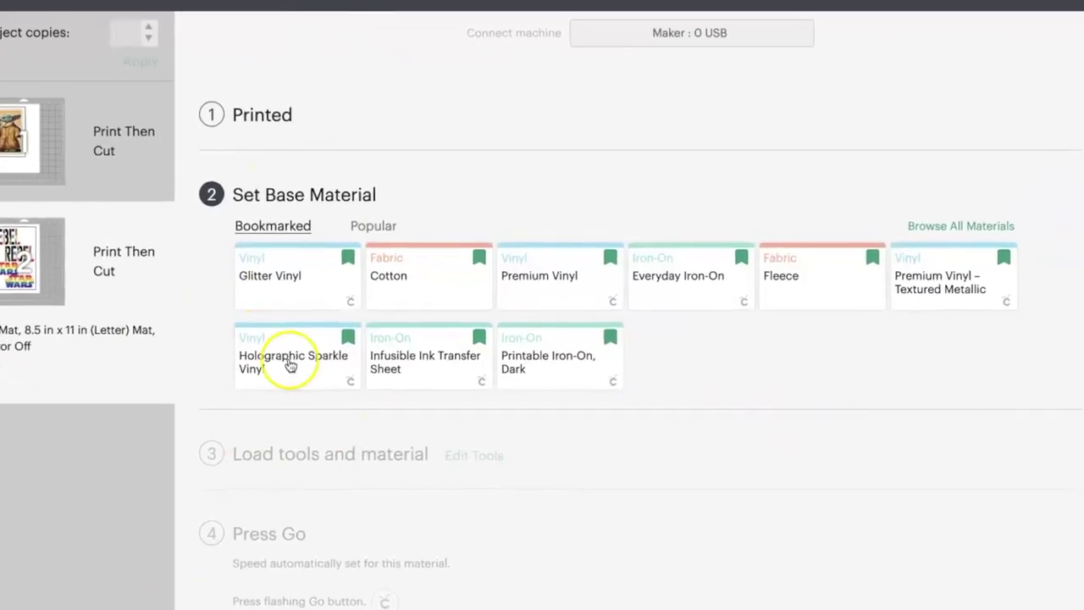
{"action": "left_click", "coordinate": [551, 337]}
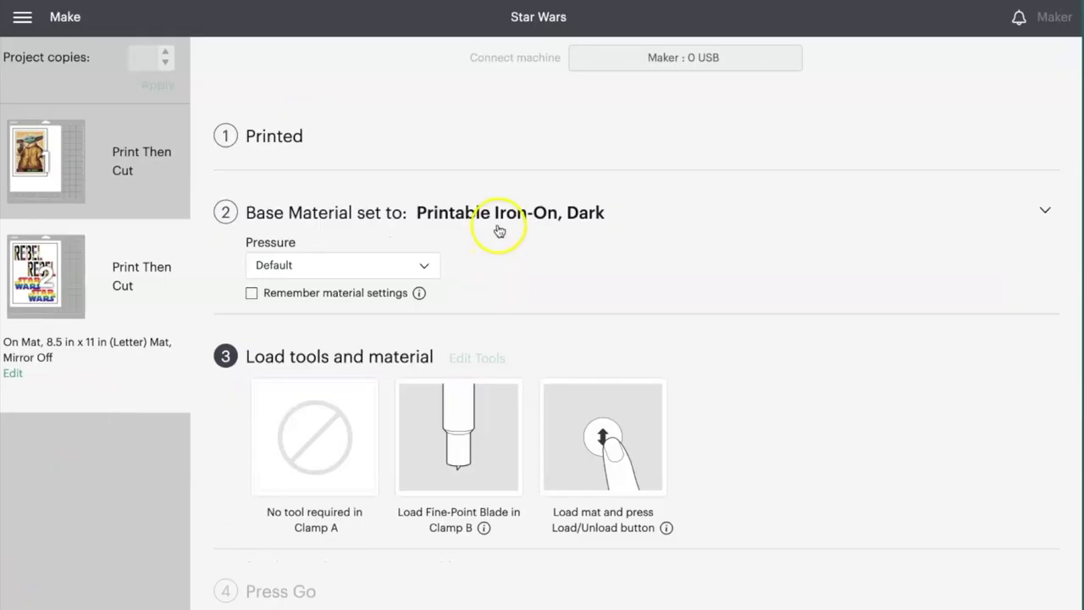
{"action": "left_click", "coordinate": [501, 219]}
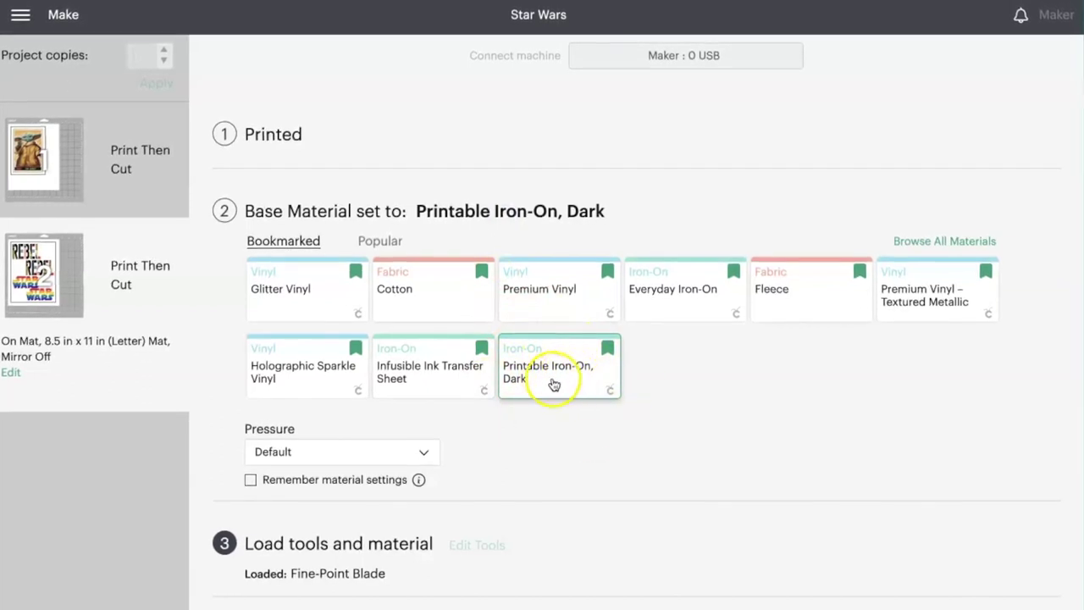
{"action": "left_click", "coordinate": [948, 242]}
{"action": "left_click", "coordinate": [760, 237]}
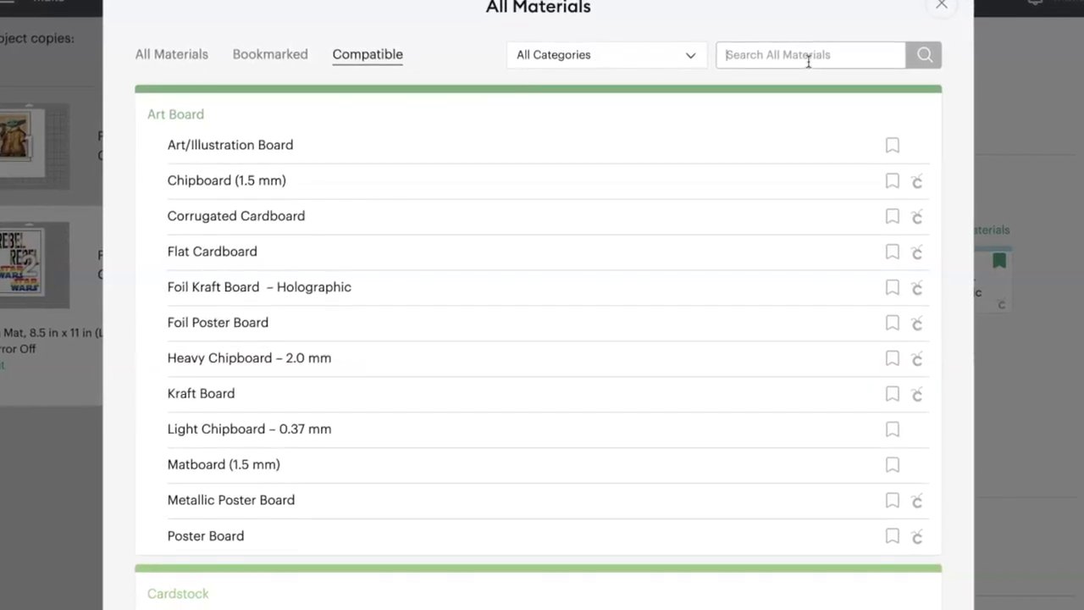
Search materials for 'iron' and select Printable Iron-On, Dark from the results
{"action": "type", "text": "n on"}
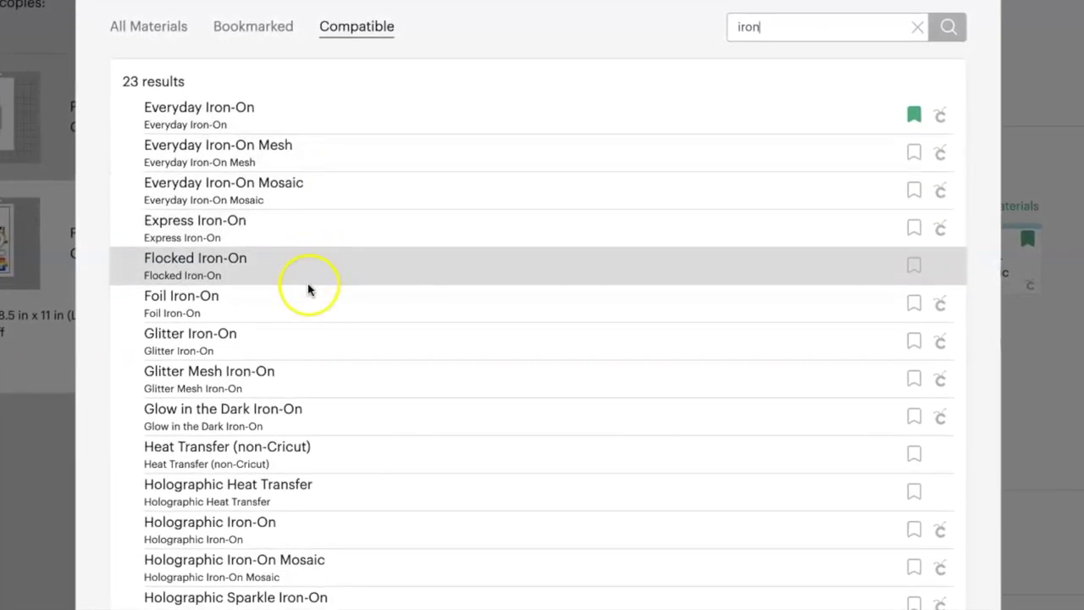
{"action": "scroll", "coordinate": [295, 383], "scroll_direction": "down", "scroll_amount": 3}
{"action": "scroll", "coordinate": [294, 381], "scroll_direction": "down", "scroll_amount": 3}
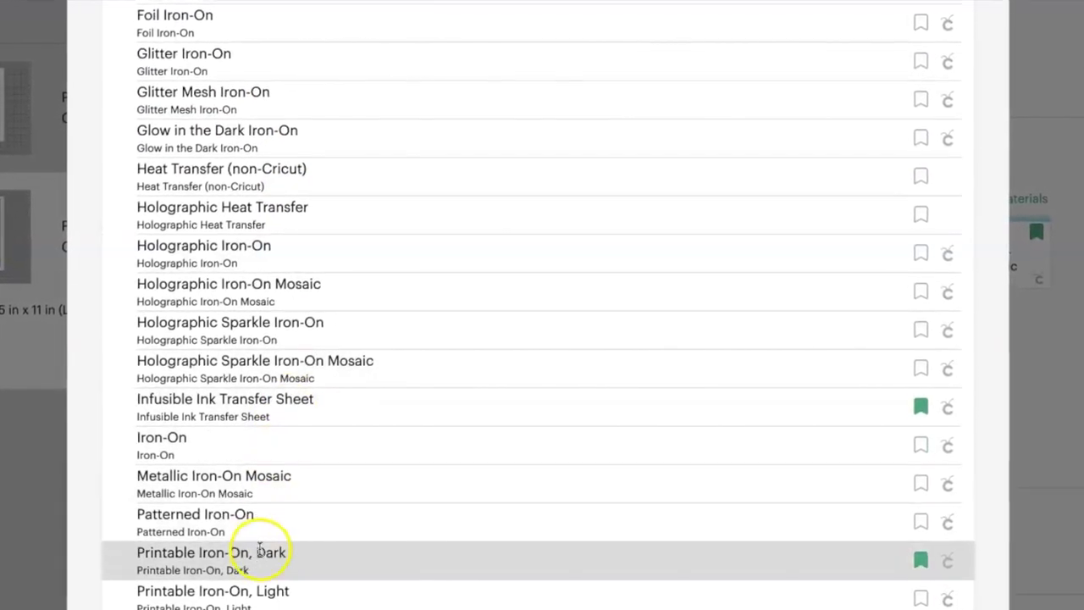
{"action": "left_click", "coordinate": [260, 551]}
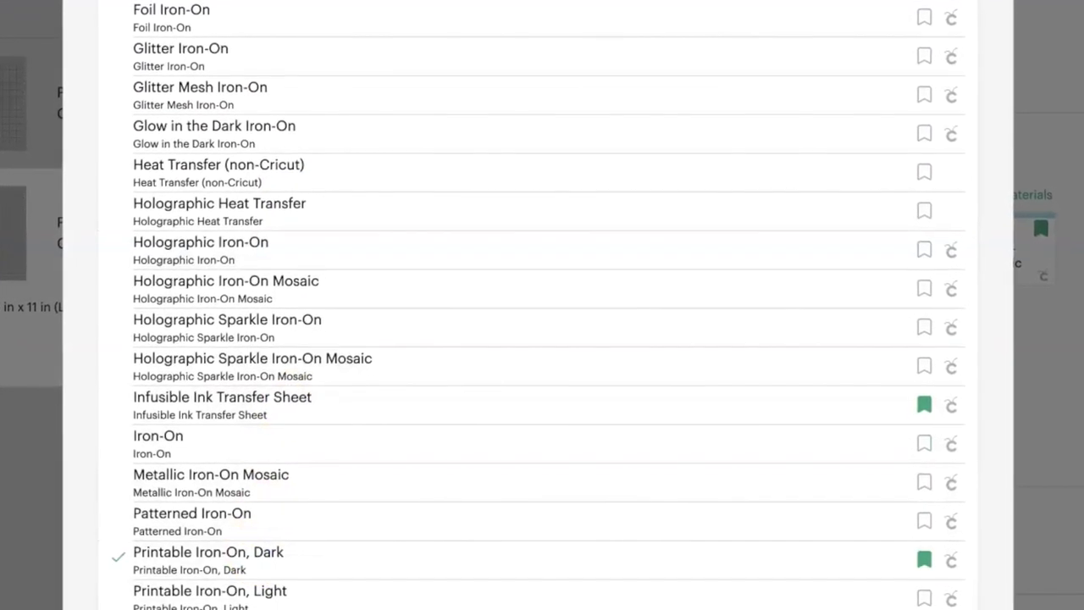